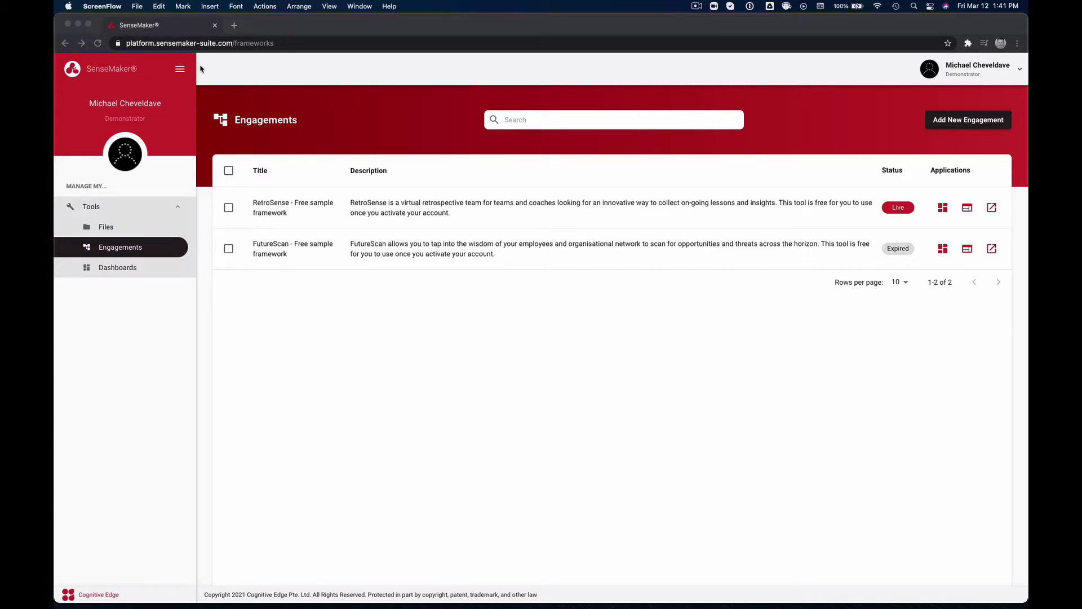
# Collapse the navigation sidebar to icons only, and pin it open again.
pyautogui.click(183, 69)
pyautogui.click(181, 73)
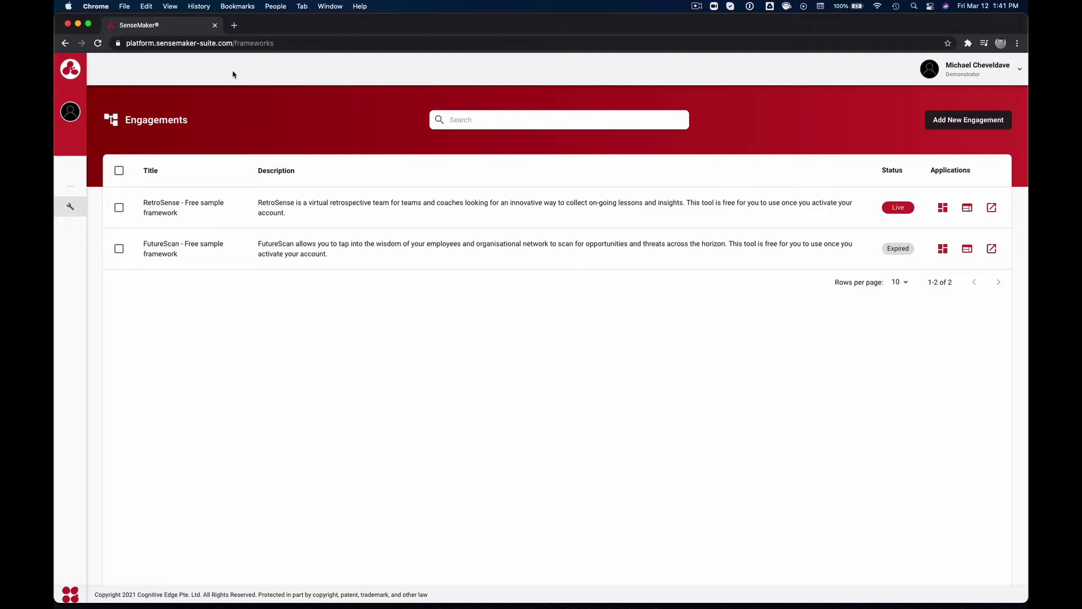
pyautogui.moveTo(71, 156)
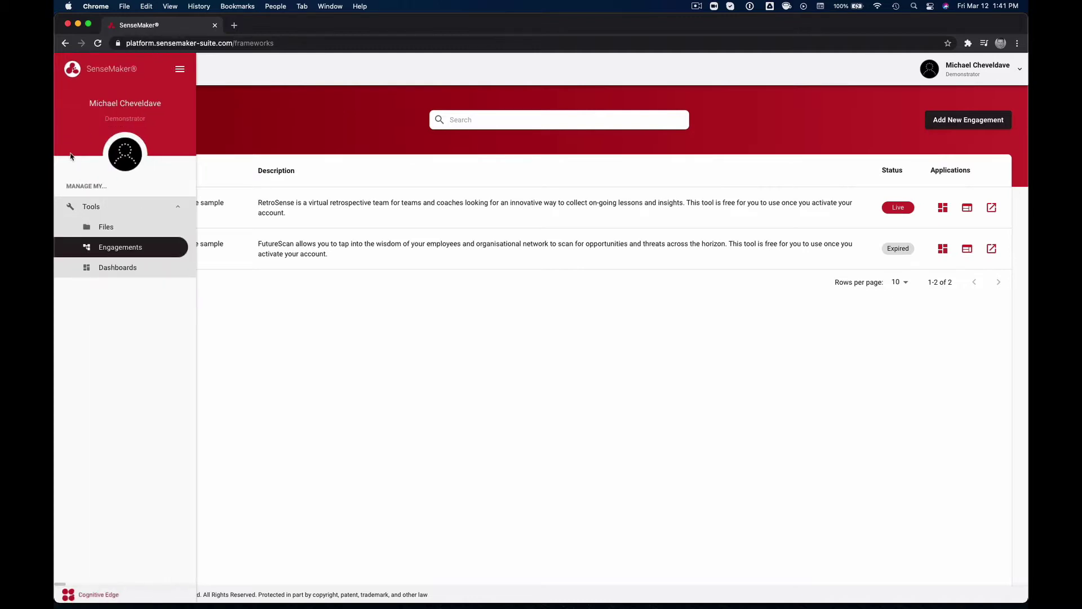
pyautogui.click(181, 71)
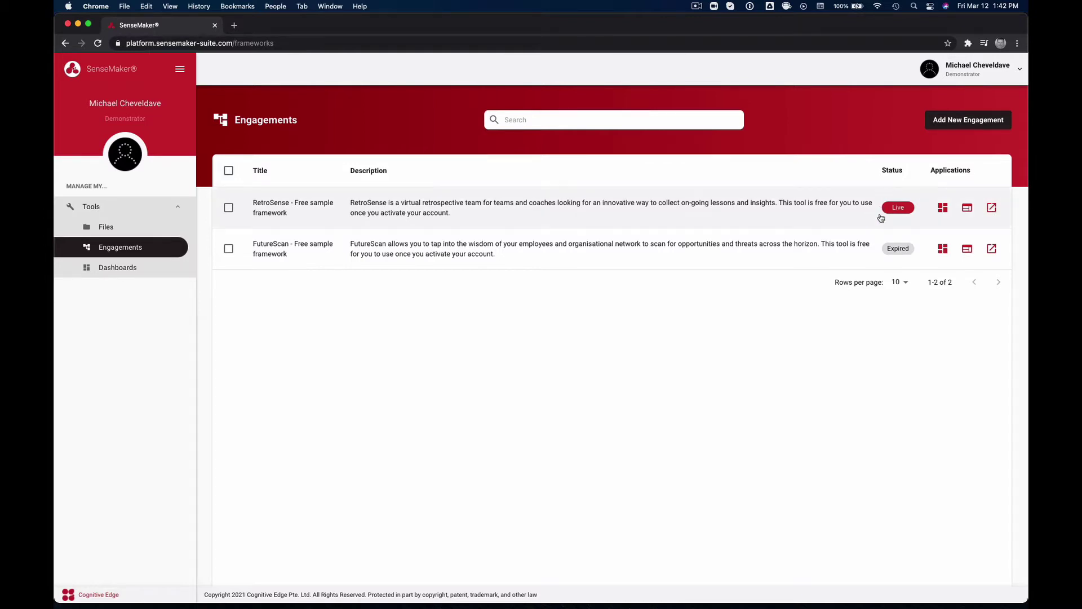
# Open the RetroSense sample framework's collection form and examine its questions from the welcome text to the save section.
pyautogui.click(993, 208)
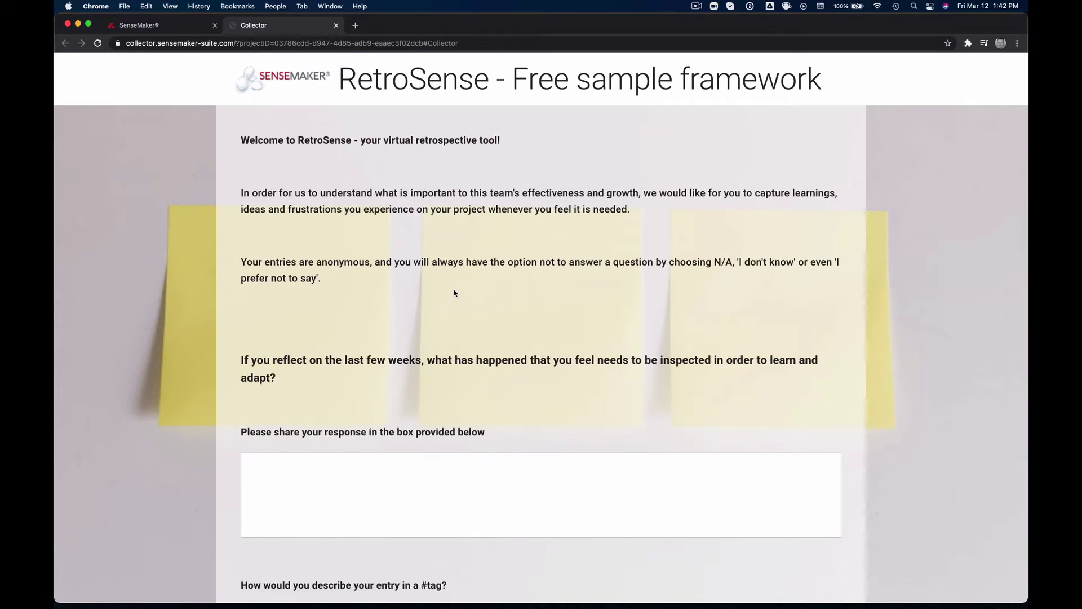
pyautogui.scroll(-5, 477, 339)
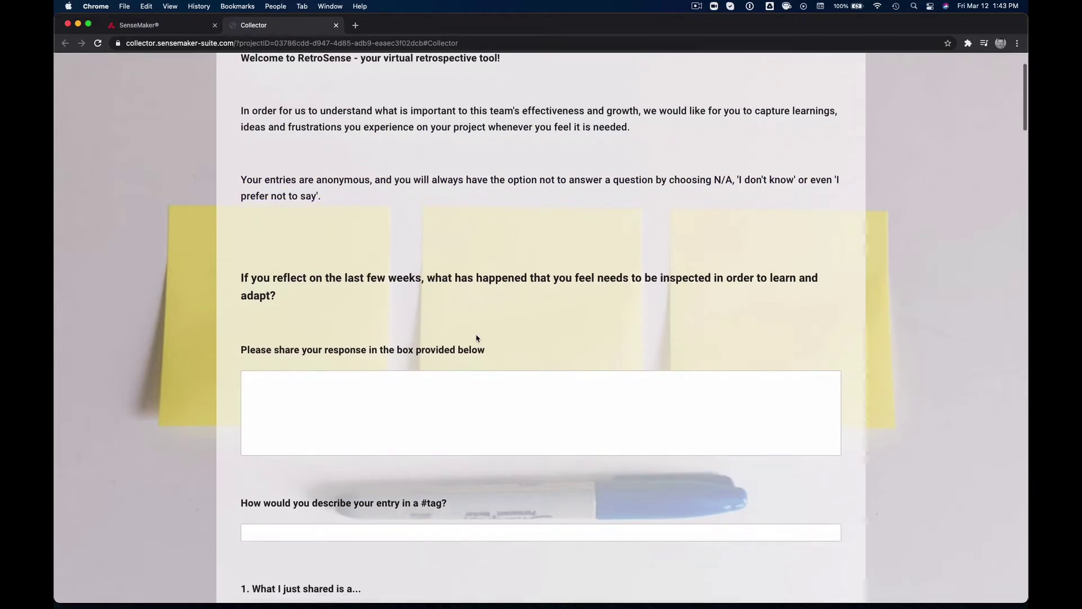
pyautogui.scroll(-5, 476, 339)
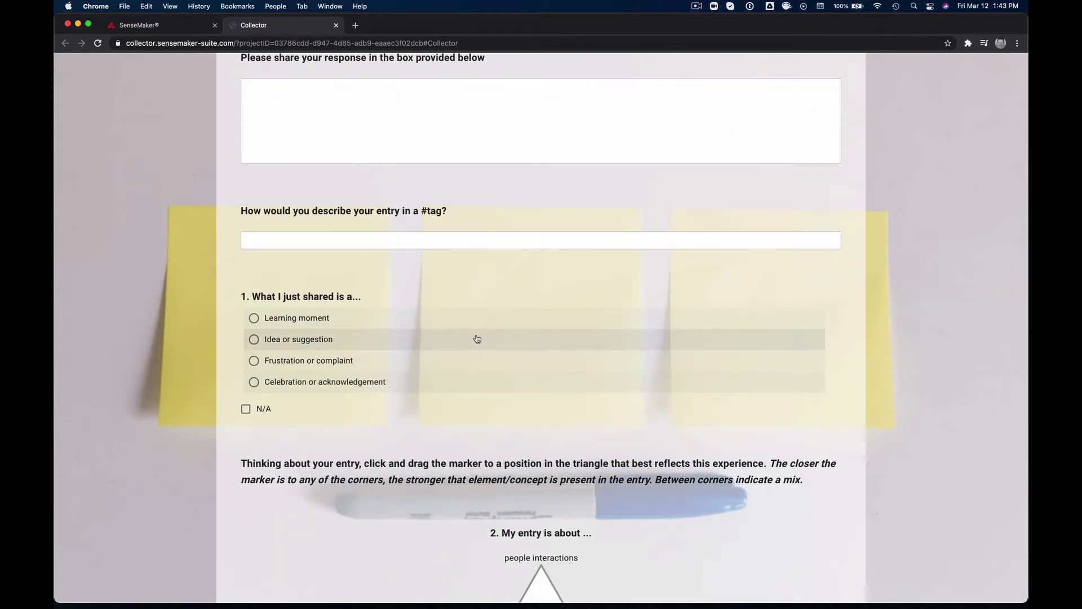
pyautogui.scroll(-3, 477, 339)
pyautogui.scroll(-8, 477, 338)
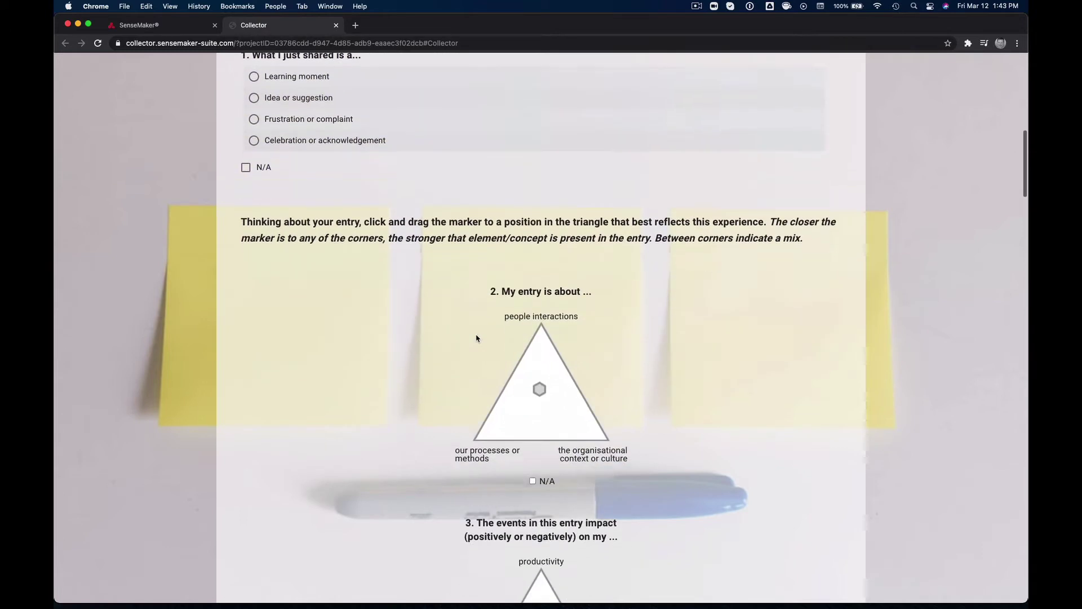
pyautogui.scroll(-8, 476, 338)
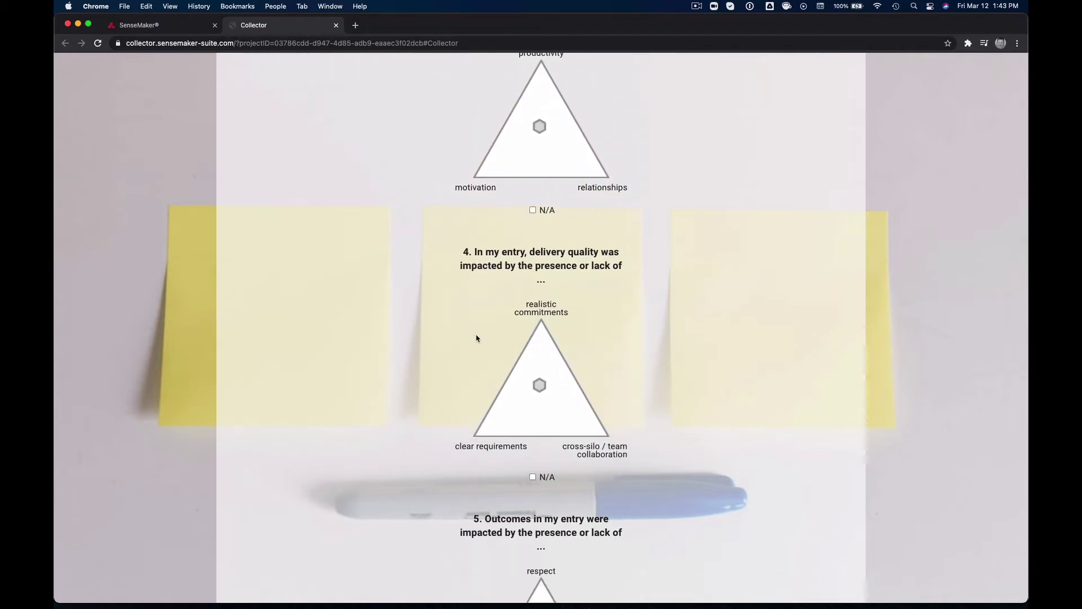
pyautogui.scroll(-10, 476, 338)
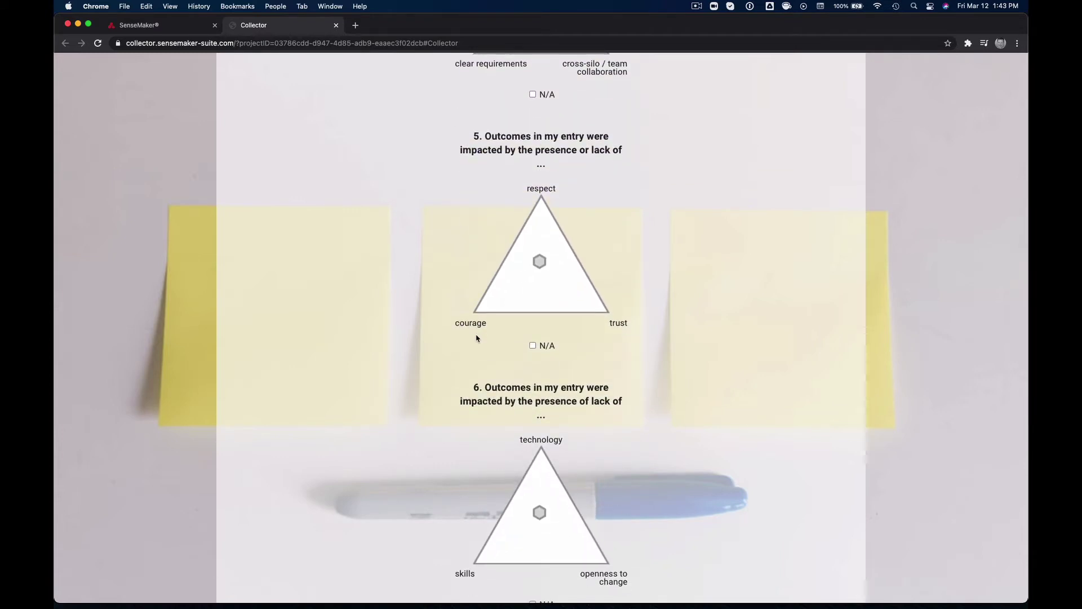
pyautogui.scroll(-10, 477, 339)
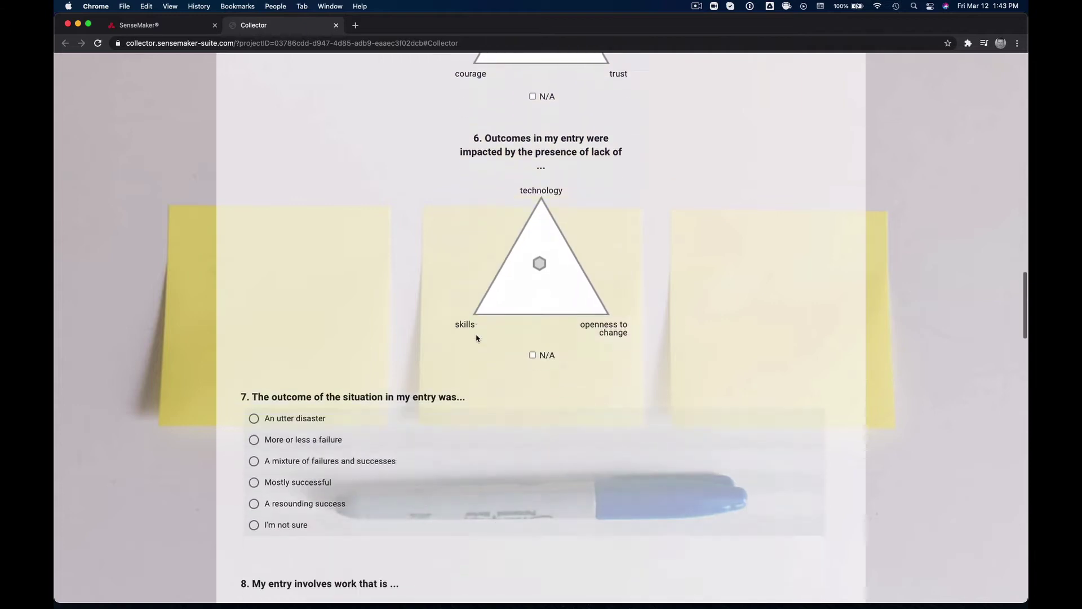
pyautogui.scroll(-9, 476, 338)
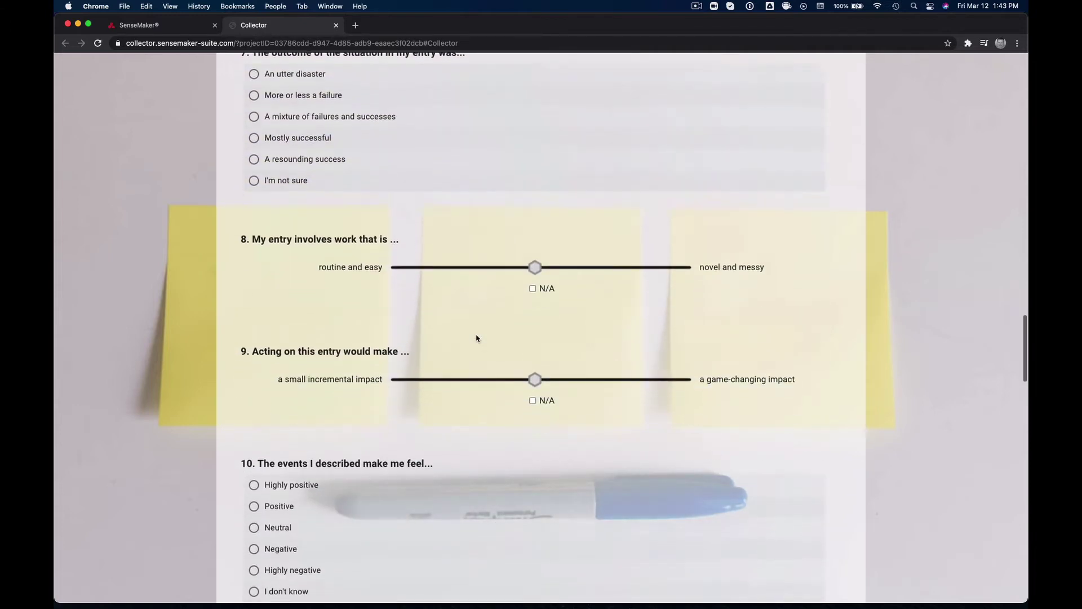
pyautogui.scroll(-7, 476, 338)
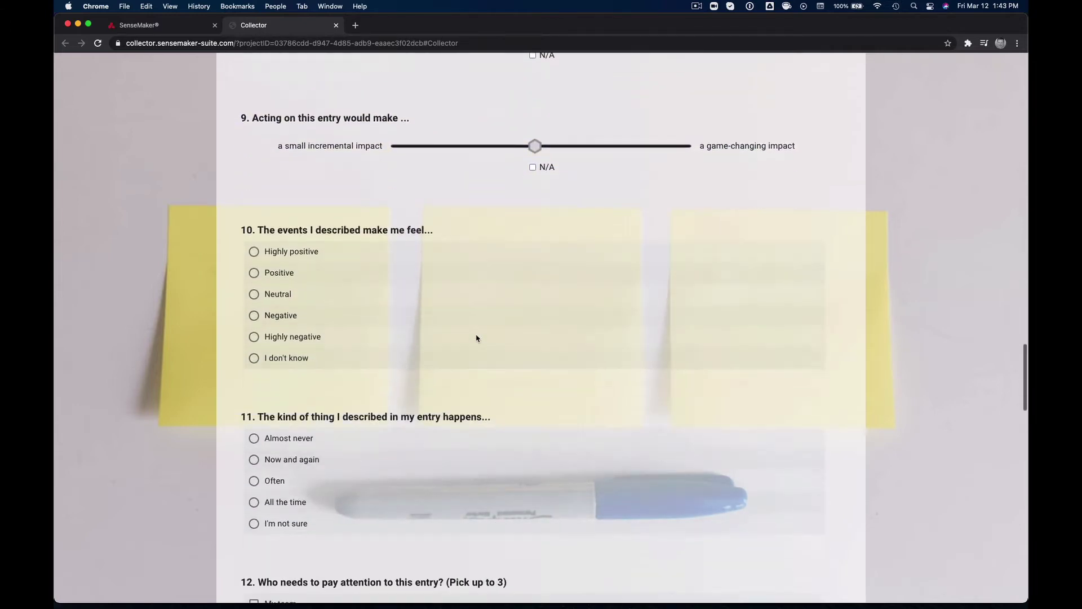
pyautogui.scroll(-12, 476, 338)
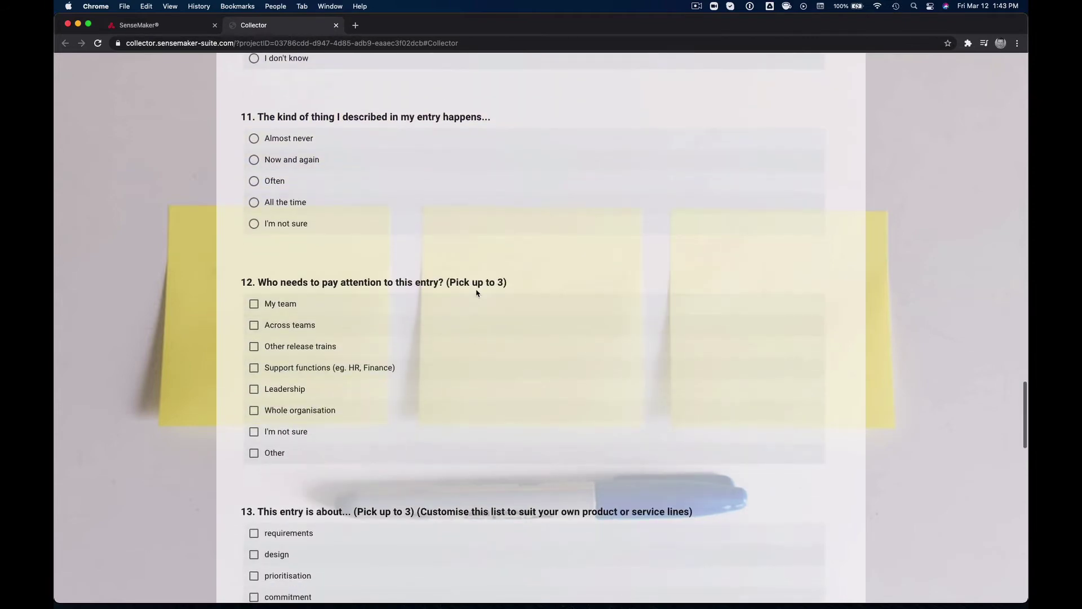
pyautogui.scroll(-20, 476, 293)
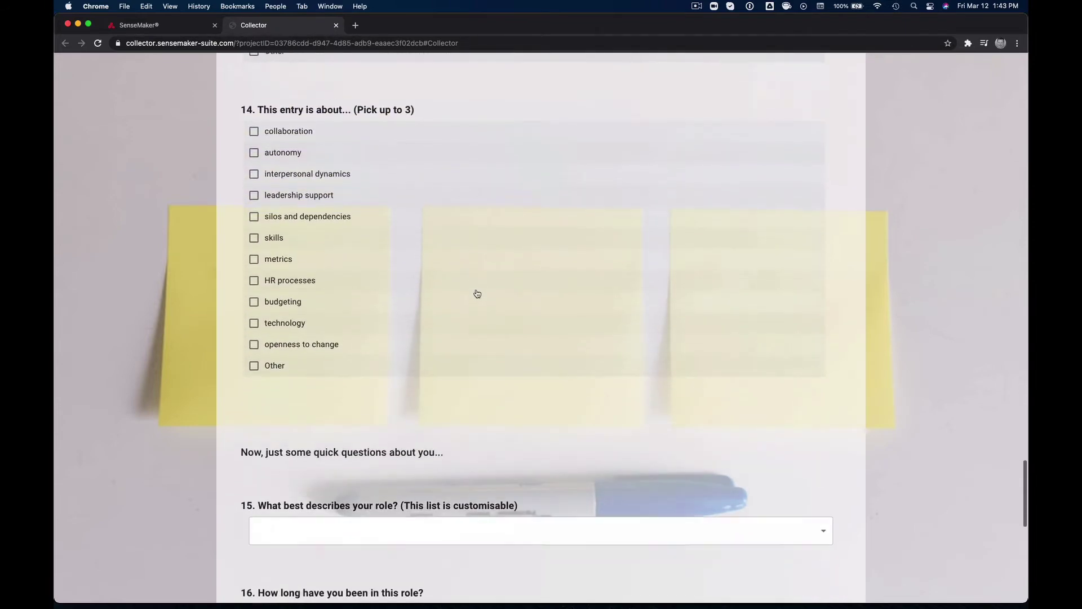
pyautogui.scroll(-6, 477, 293)
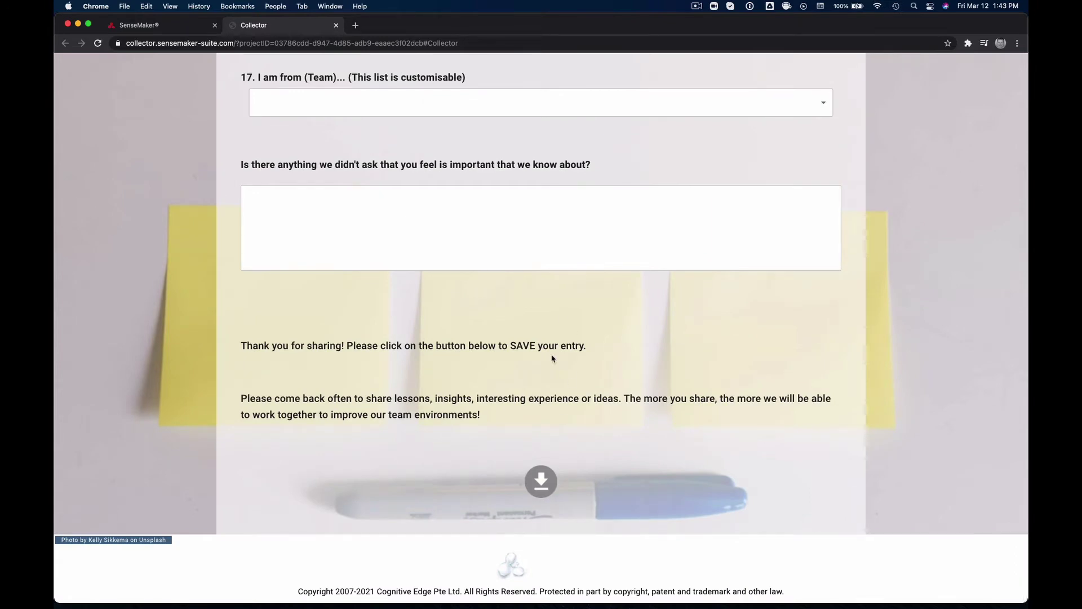
pyautogui.scroll(1, 555, 364)
pyautogui.scroll(20, 555, 365)
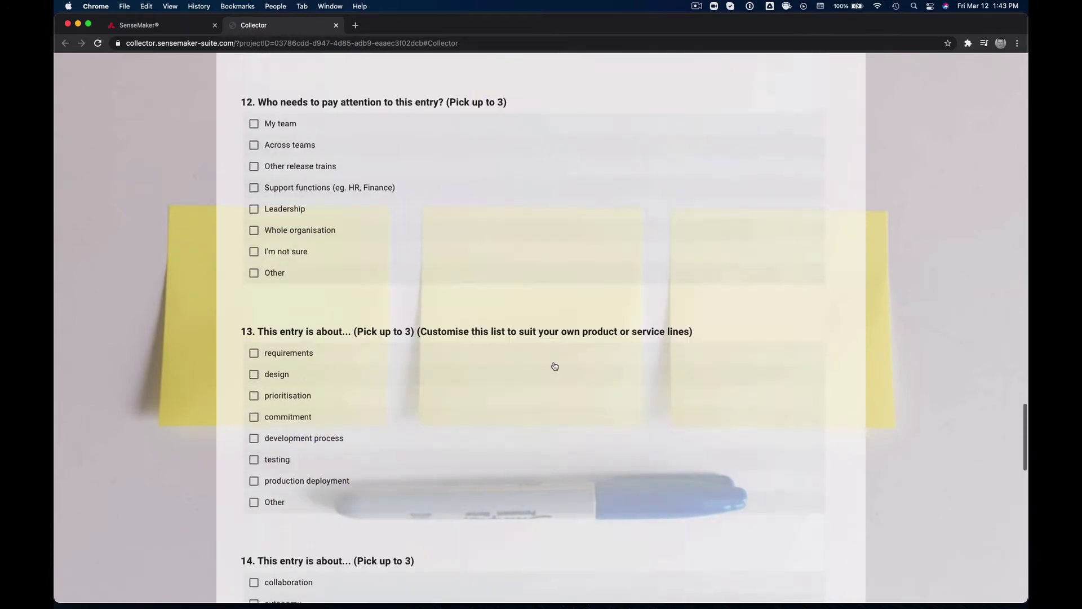
pyautogui.scroll(20, 554, 367)
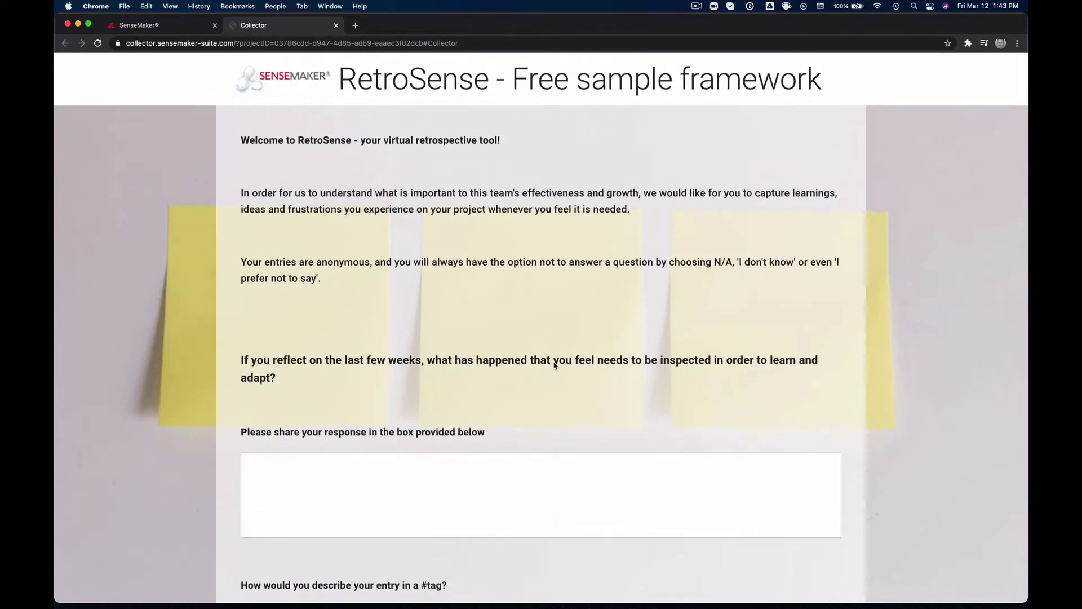
pyautogui.scroll(-20, 555, 365)
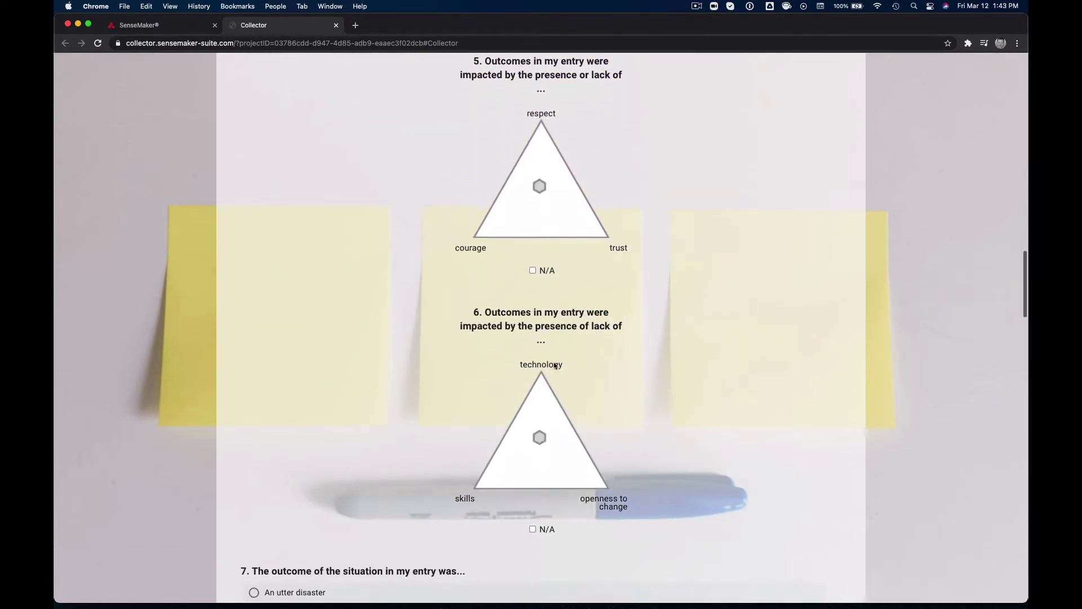
pyautogui.scroll(-20, 555, 366)
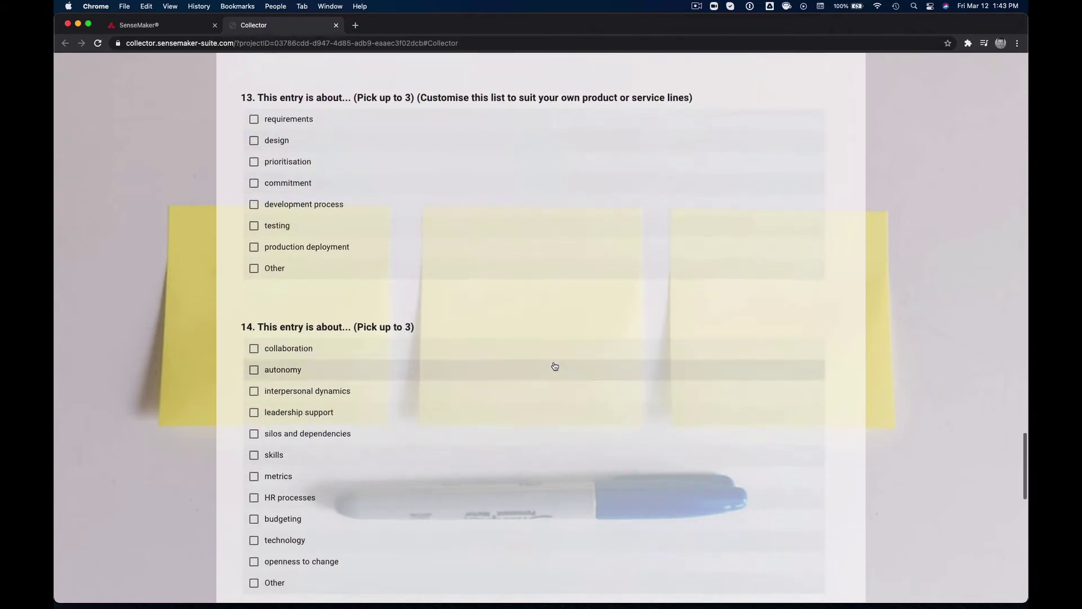
pyautogui.scroll(-20, 555, 366)
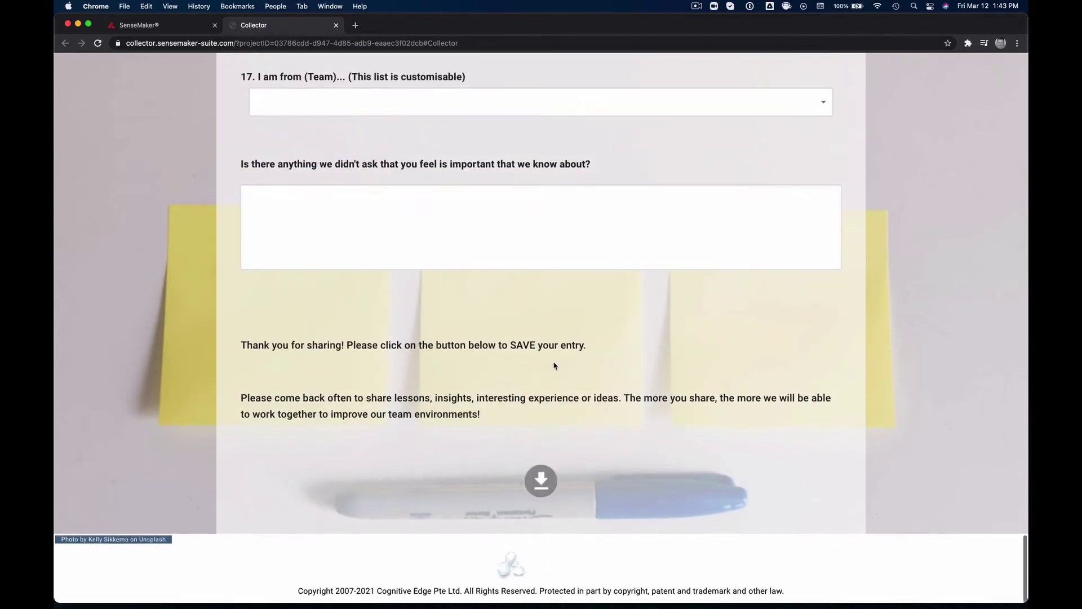
pyautogui.scroll(20, 555, 365)
# Return to the engagements list, try to open the FutureScan collection form, dismiss the notice, and go back to the list.
pyautogui.click(149, 24)
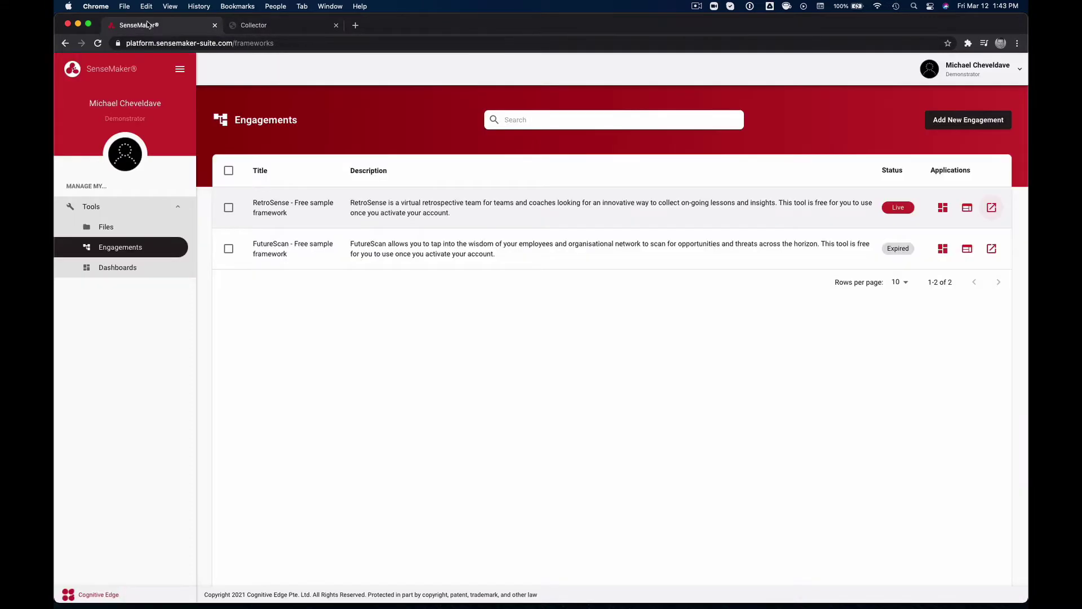
pyautogui.click(992, 249)
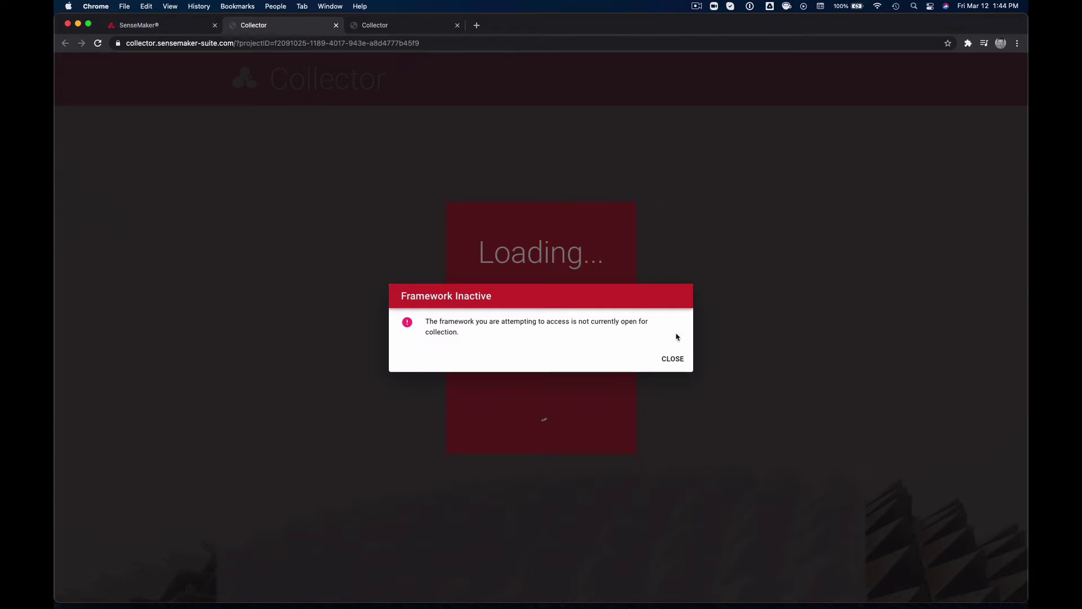
pyautogui.click(674, 361)
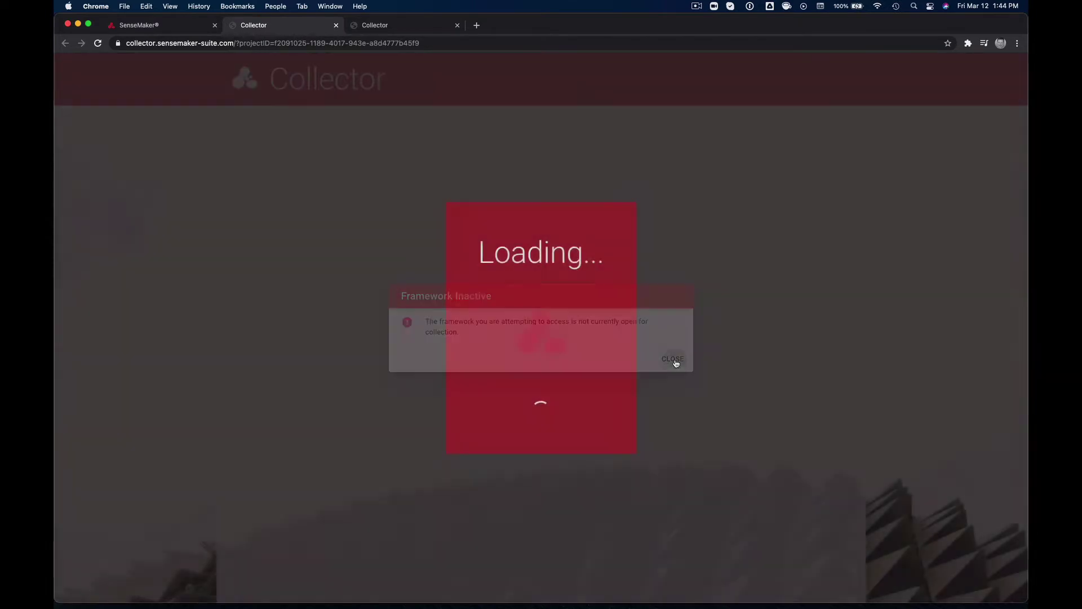
pyautogui.click(457, 25)
pyautogui.click(157, 26)
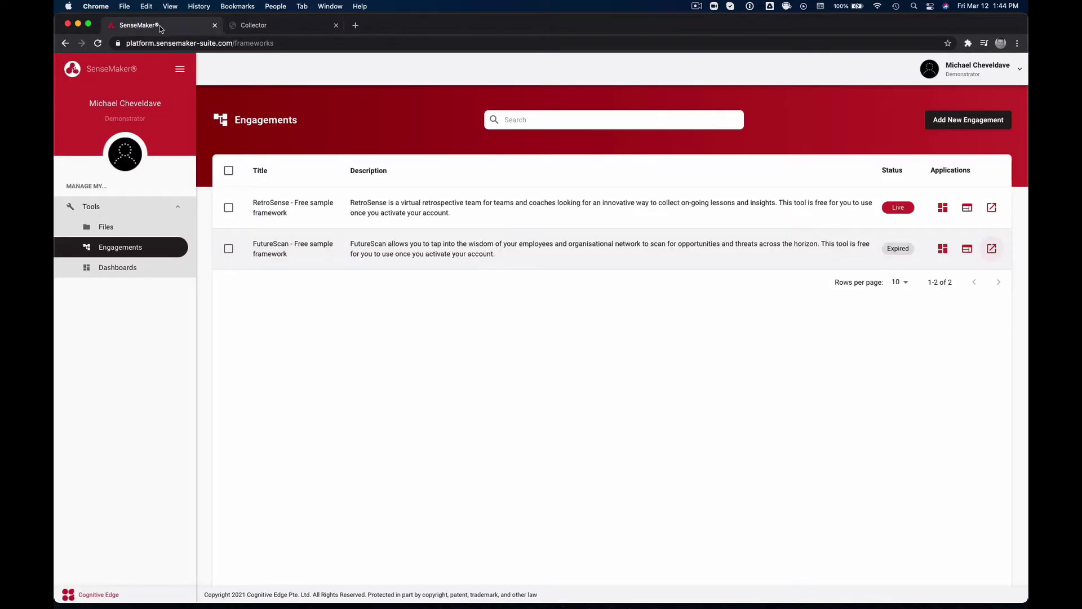
# Start deleting the RetroSense engagement, cancel at the confirmation, and clear its selection.
pyautogui.click(228, 208)
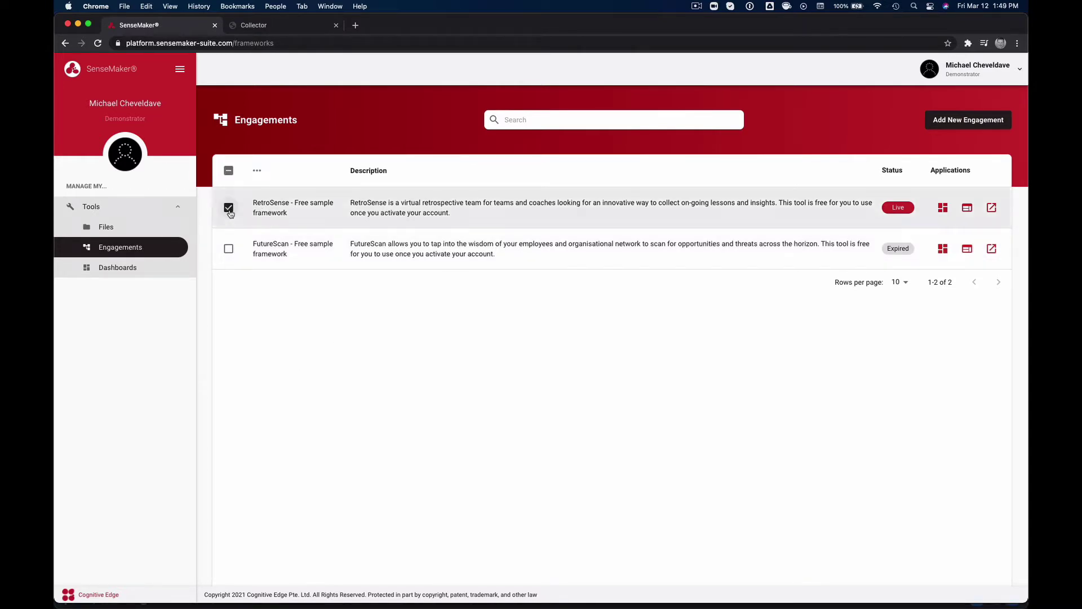
pyautogui.click(228, 249)
pyautogui.click(229, 249)
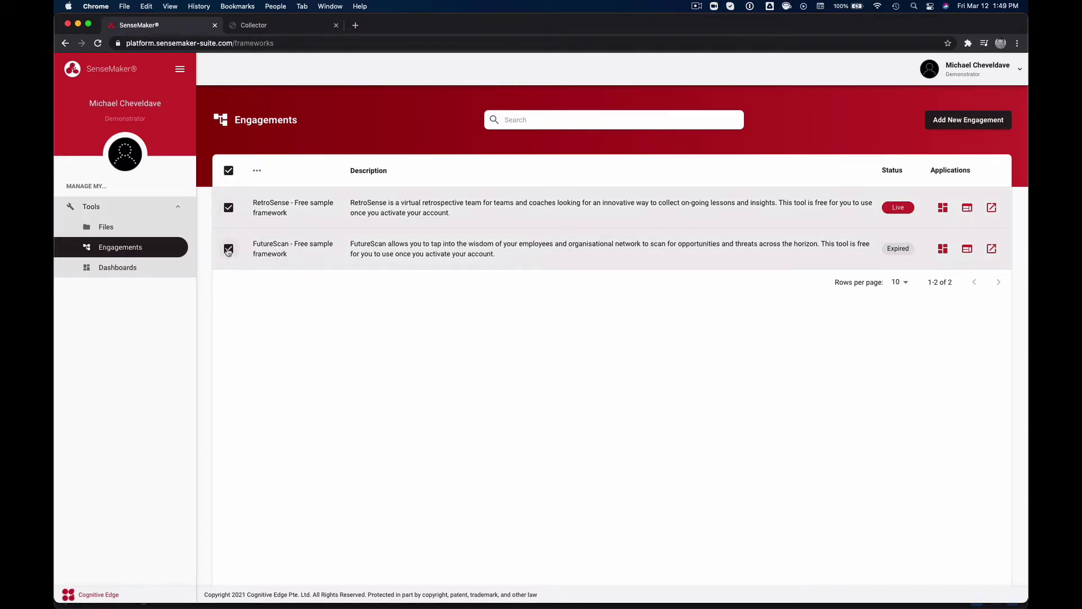
pyautogui.click(258, 173)
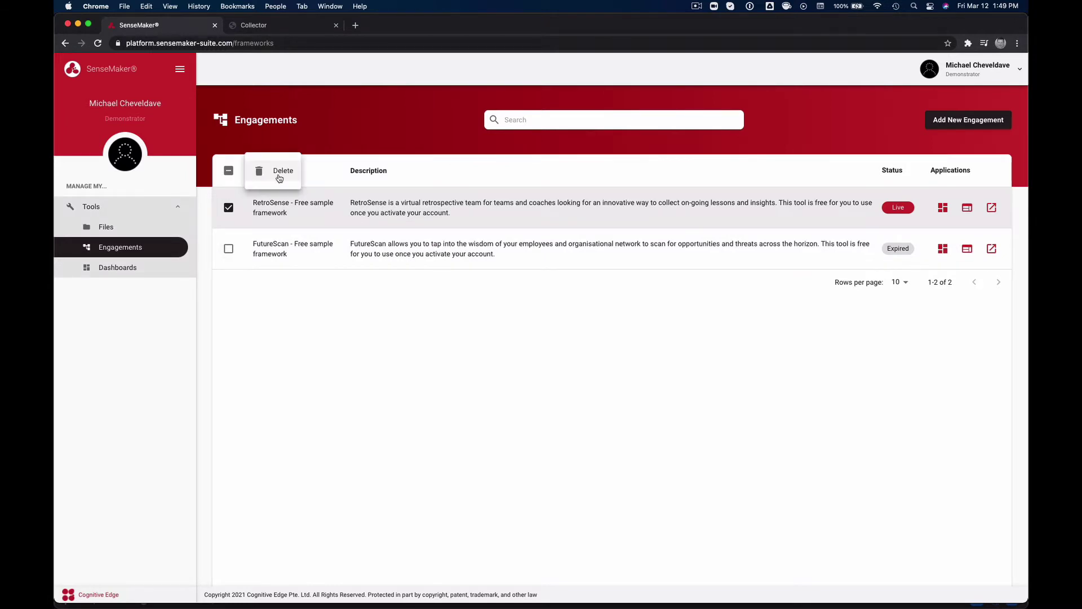
pyautogui.click(283, 172)
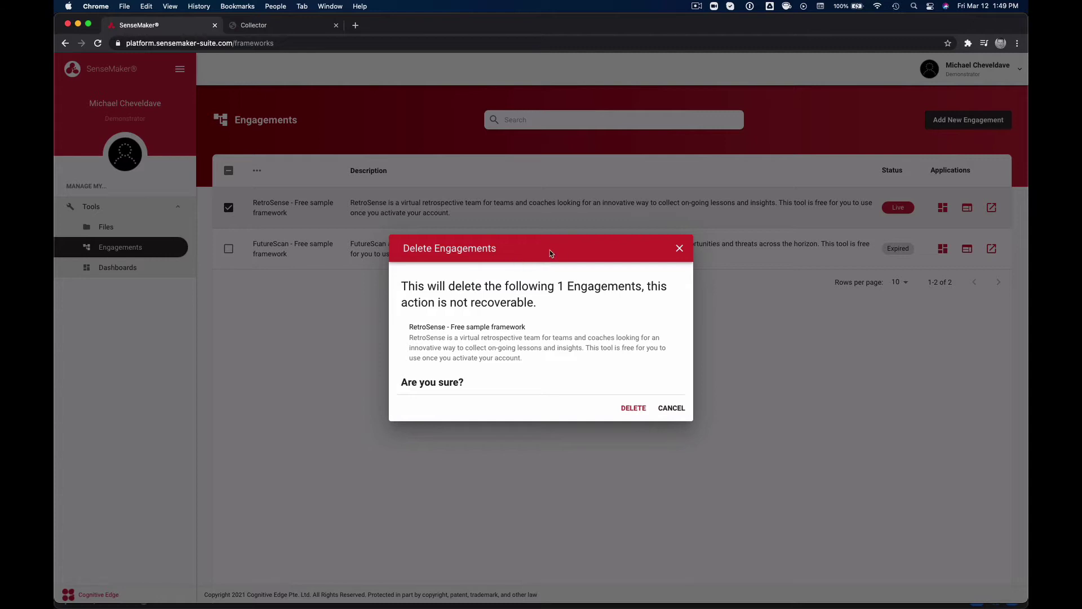
pyautogui.click(680, 414)
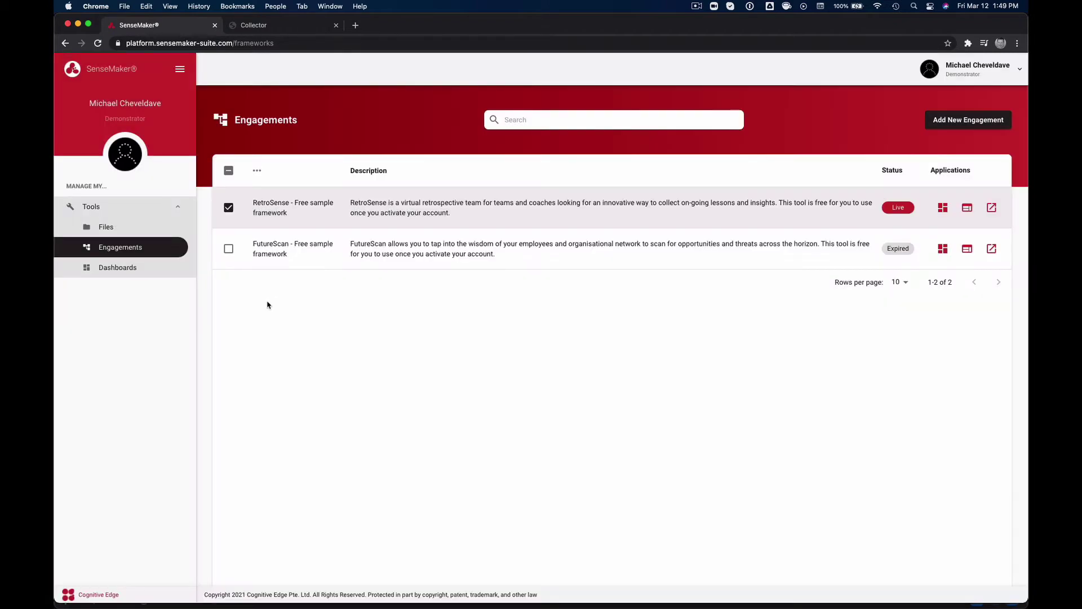
pyautogui.click(229, 208)
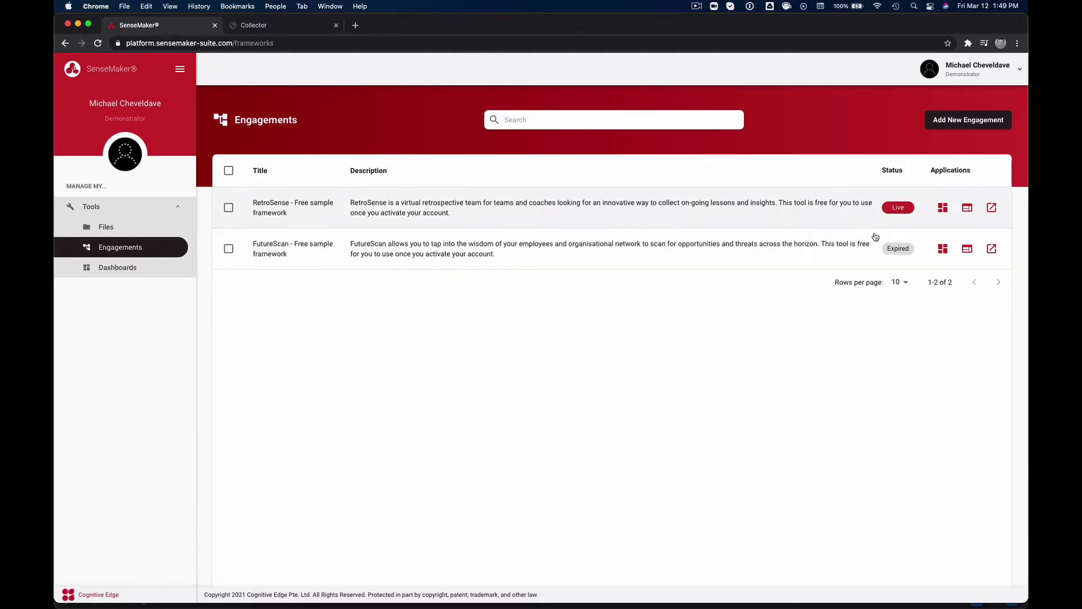
# Open the RetroSense sample framework in the designer and remove the number 4 from the delivery quality question's title.
pyautogui.click(967, 209)
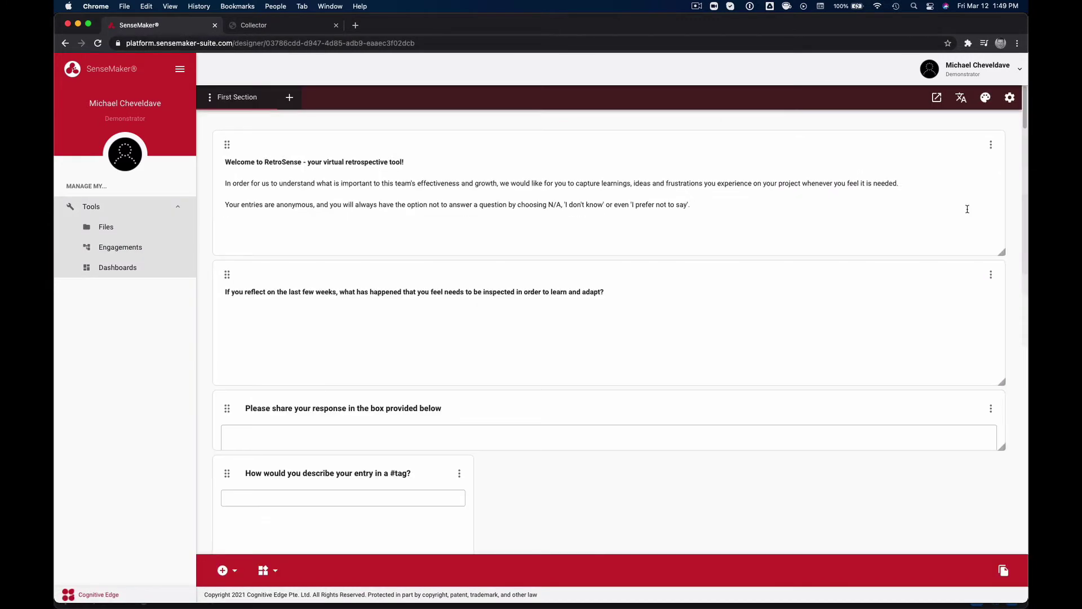
pyautogui.scroll(-10, 585, 419)
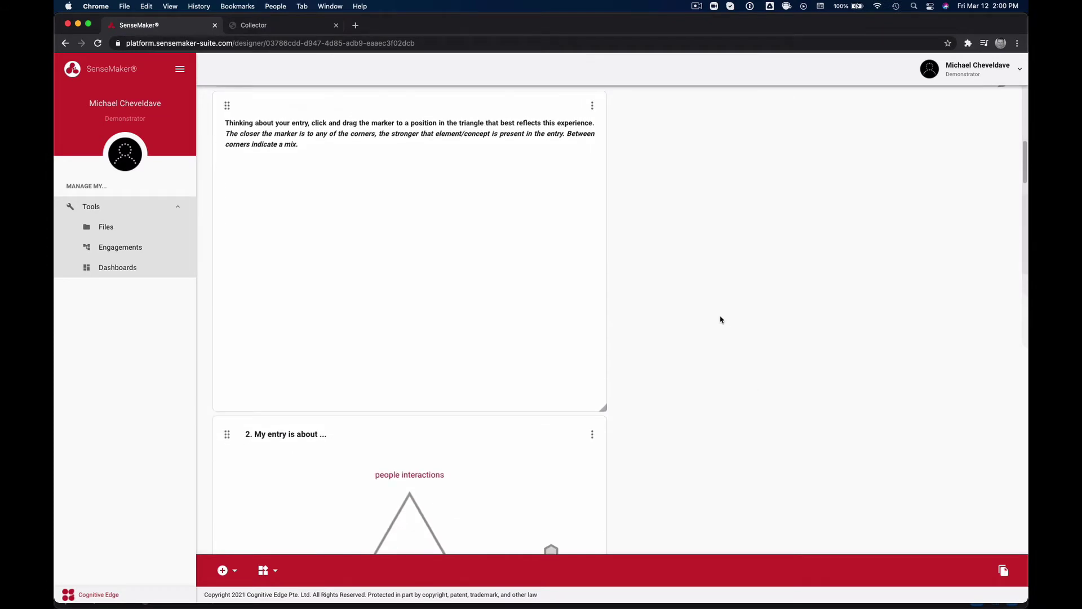
pyautogui.scroll(-9, 722, 304)
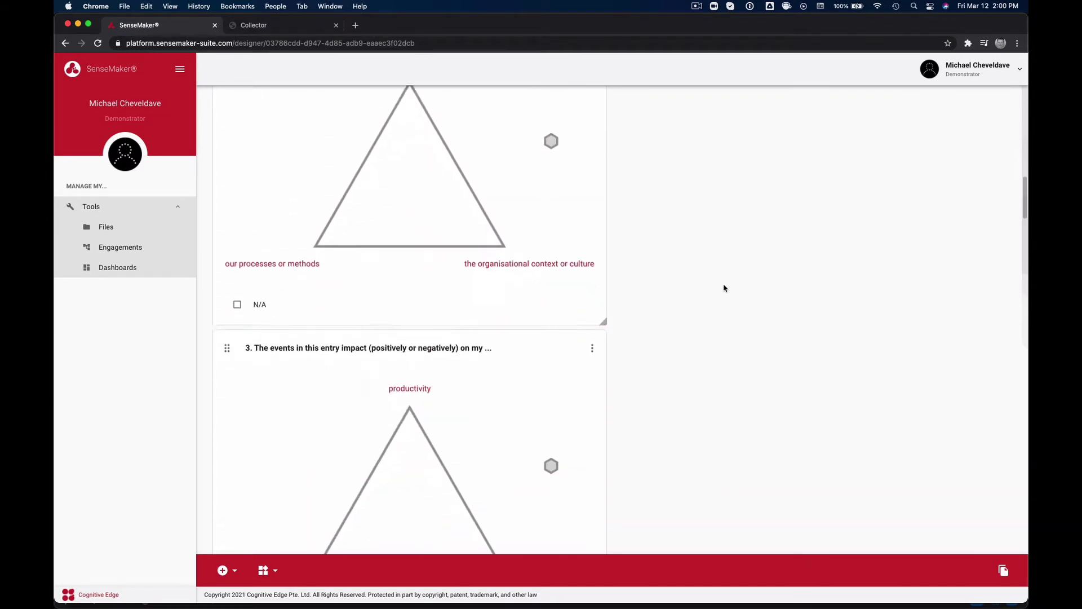
pyautogui.scroll(-3, 732, 347)
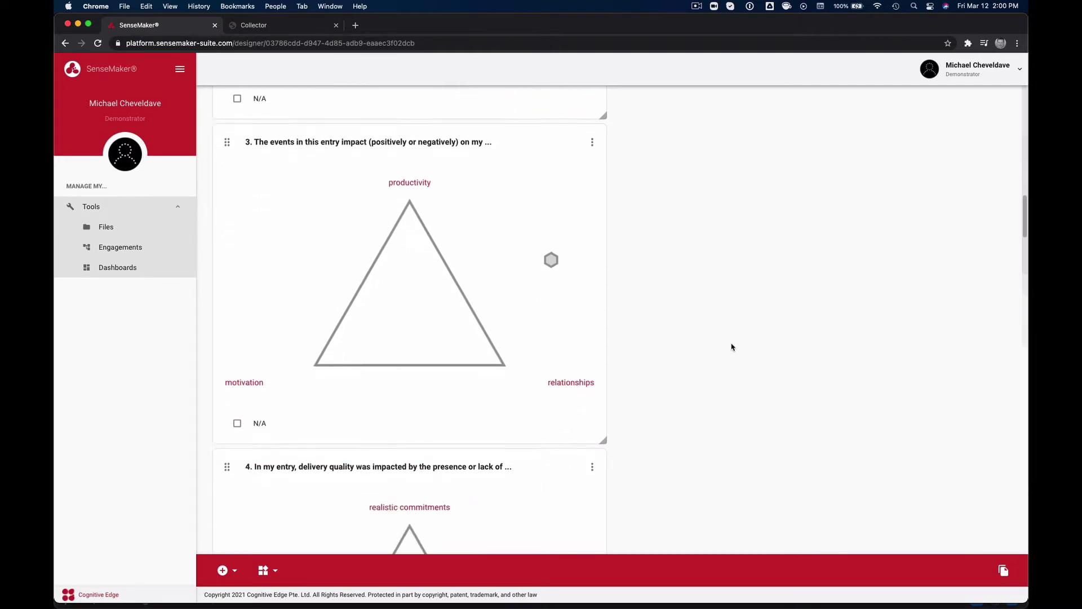
pyautogui.scroll(-2, 731, 346)
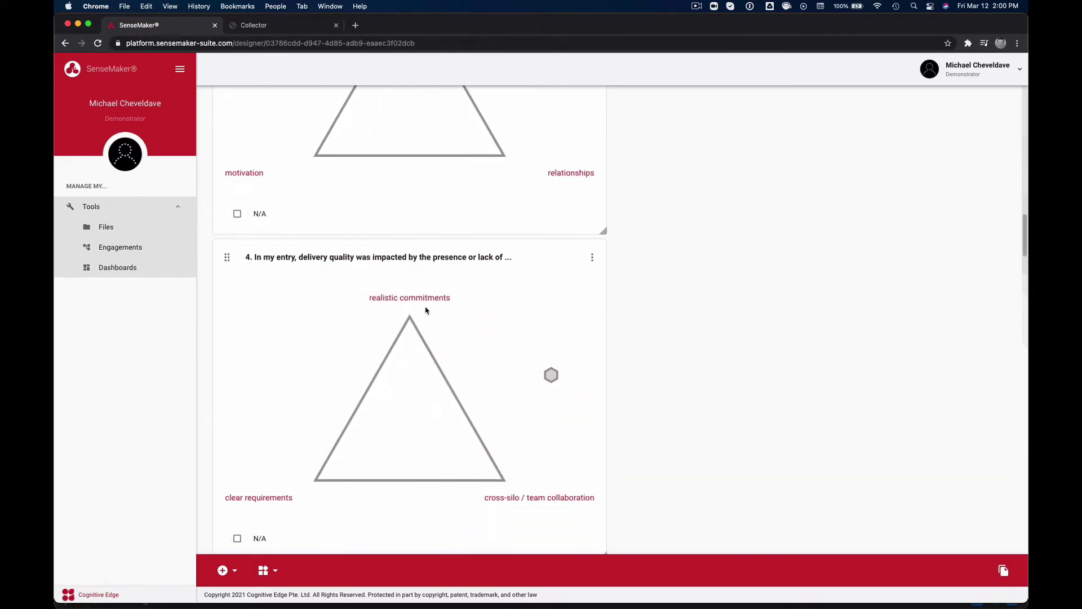
pyautogui.click(252, 256)
pyautogui.press('BackSpace')
pyautogui.press('BackSpace')
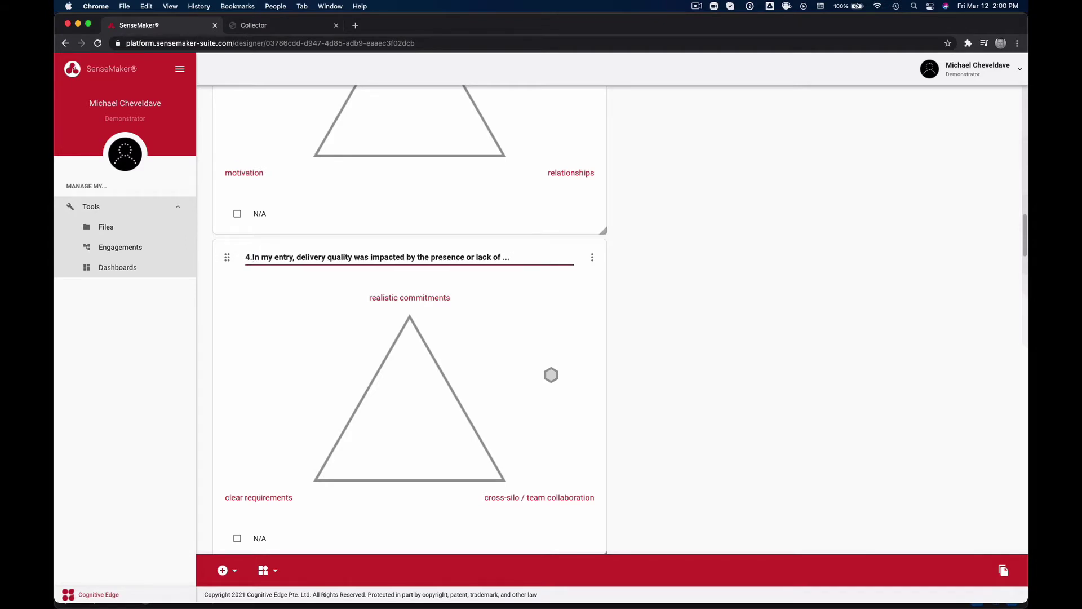
pyautogui.click(769, 308)
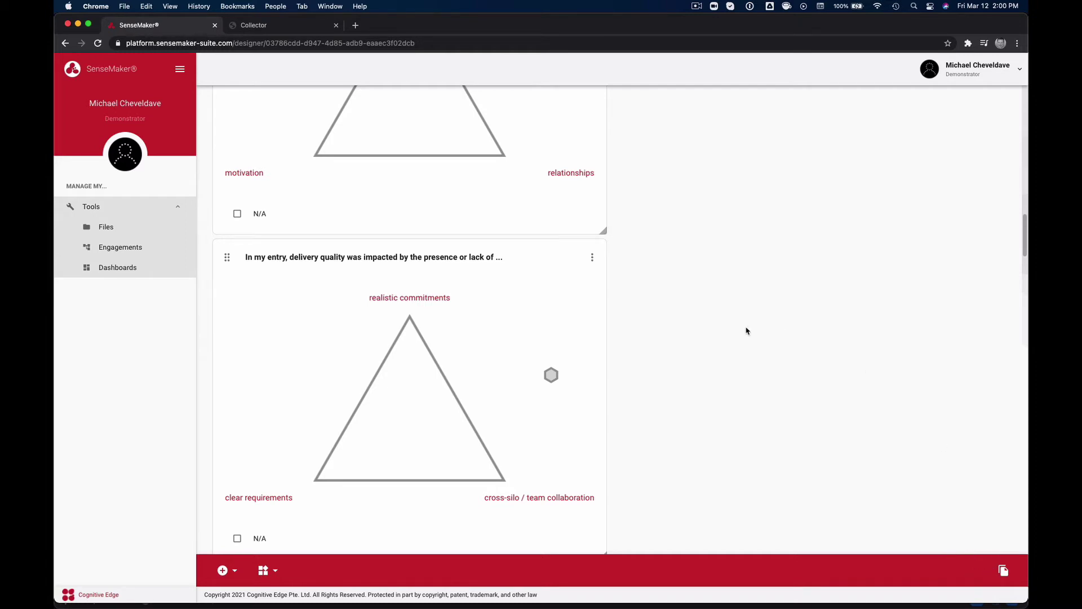
# Start cloning the RetroSense framework and name the copy "Demo frame 2".
pyautogui.scroll(5, 756, 276)
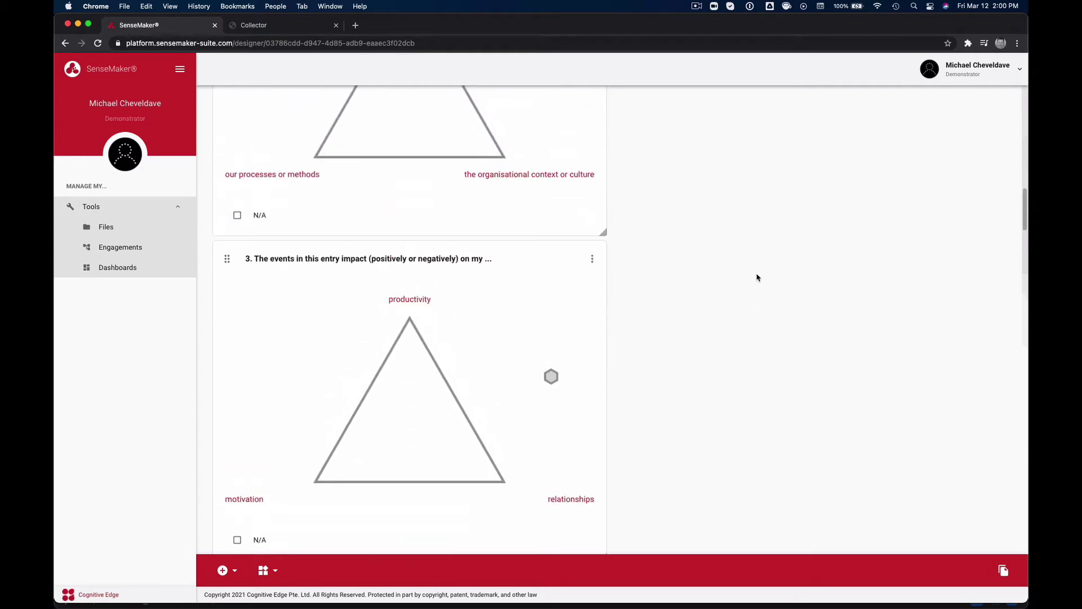
pyautogui.scroll(6, 758, 277)
pyautogui.scroll(-7, 756, 276)
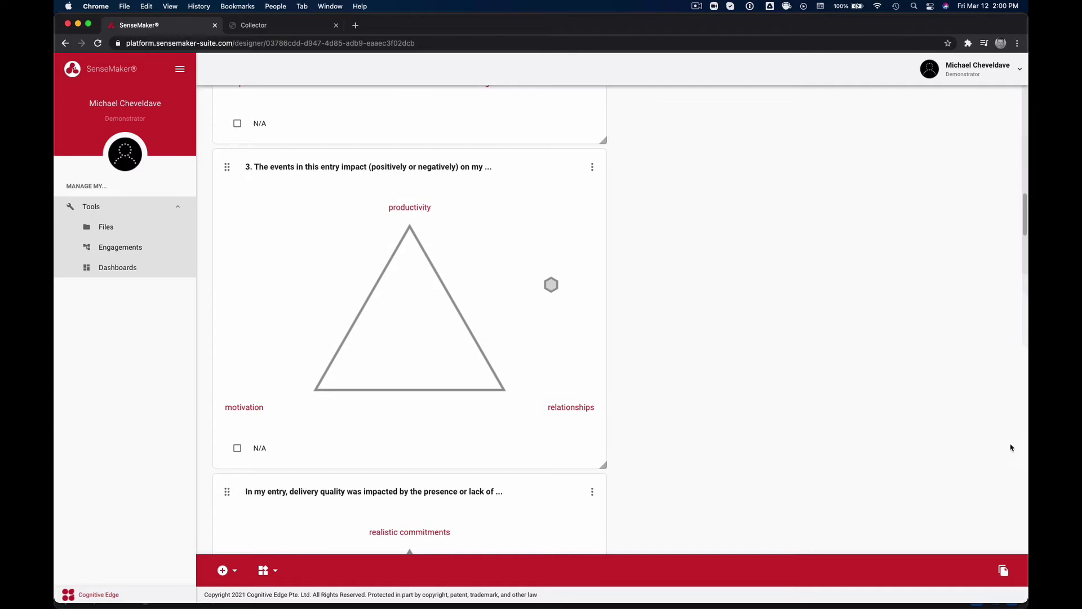
pyautogui.scroll(10, 697, 249)
pyautogui.scroll(8, 695, 246)
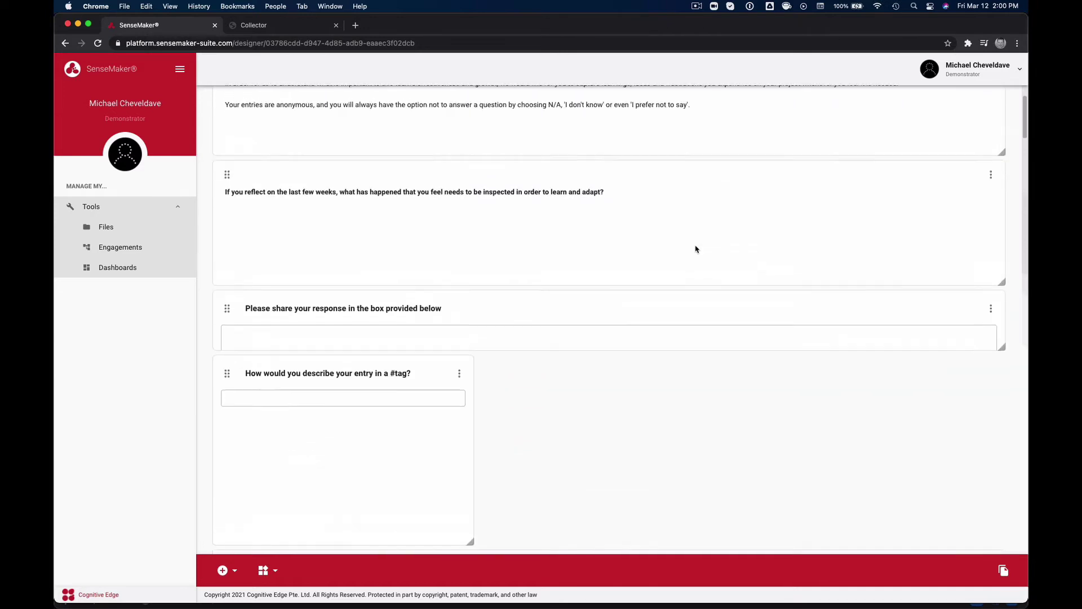
pyautogui.scroll(-12, 695, 247)
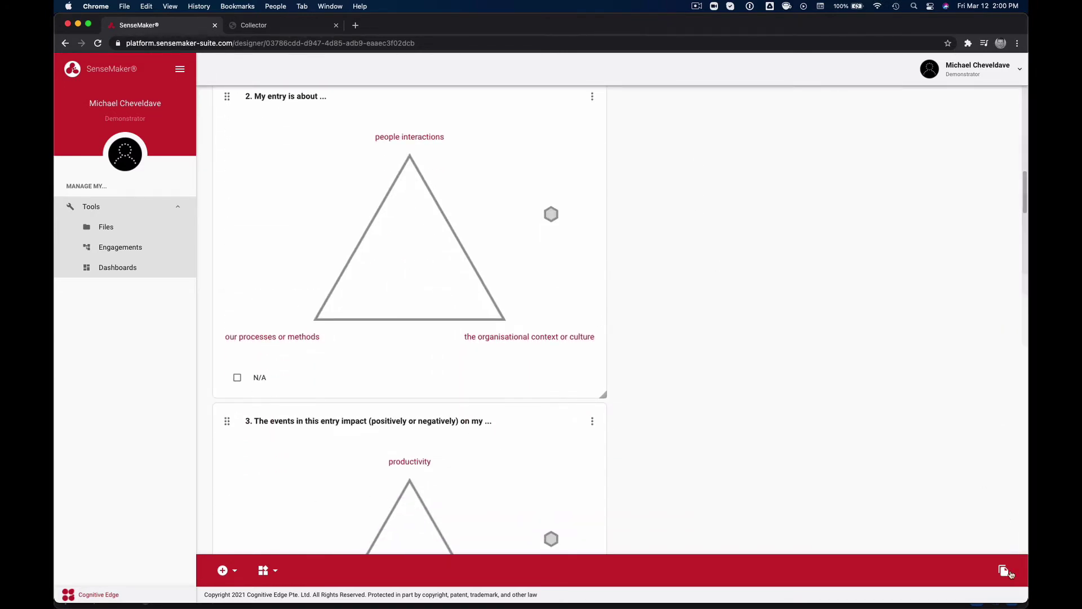
pyautogui.click(1004, 573)
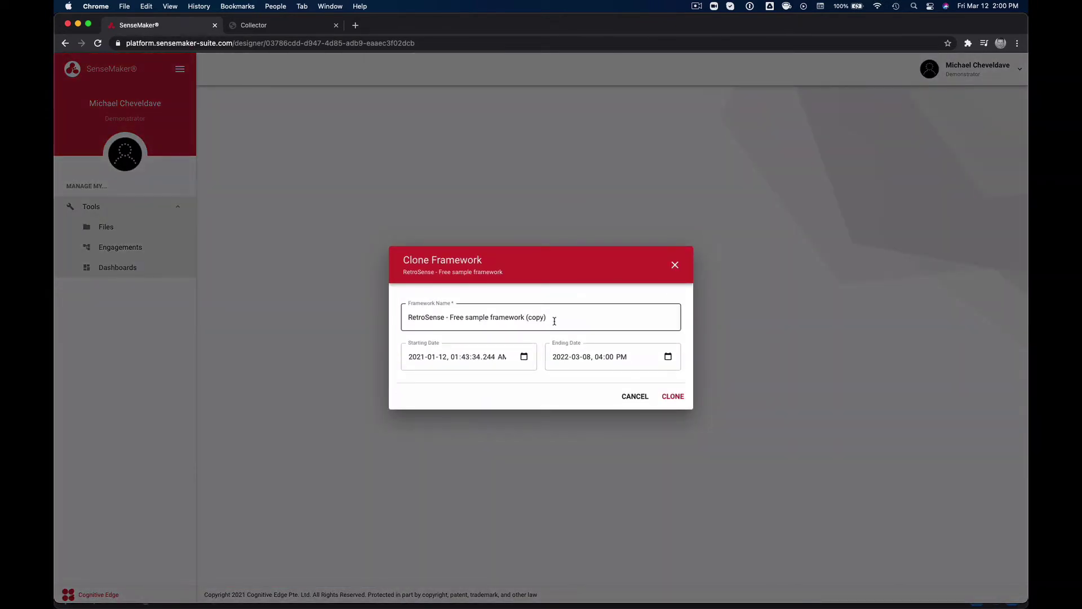
pyautogui.moveTo(553, 319); pyautogui.dragTo(389, 322)
pyautogui.write('Demo frame 2')
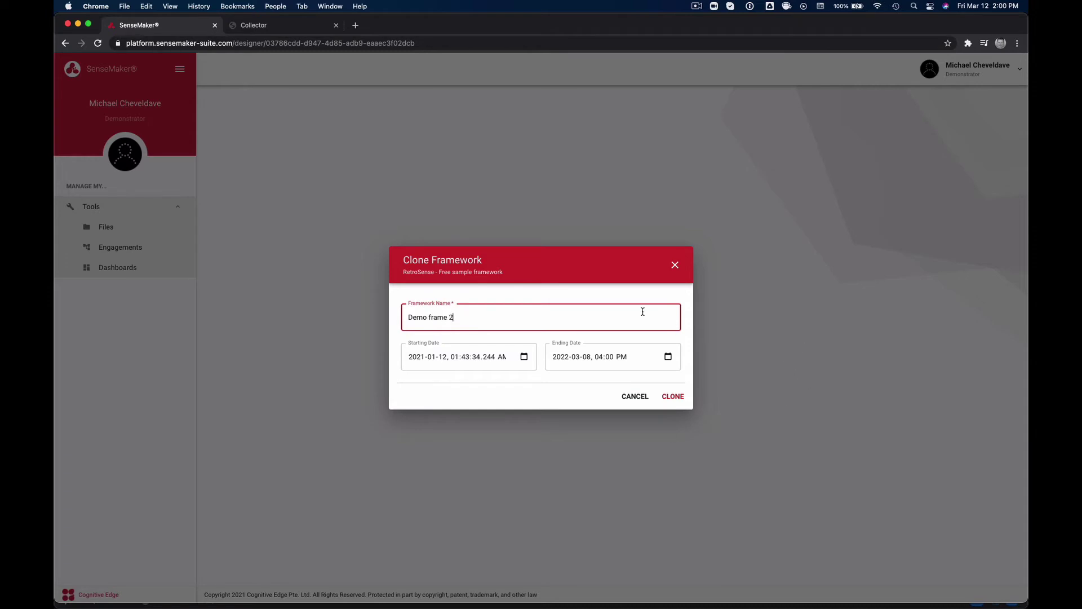
# Set the clone's ending date to 2022-03-31, keeping 04:00 PM, and create the clone.
pyautogui.click(668, 356)
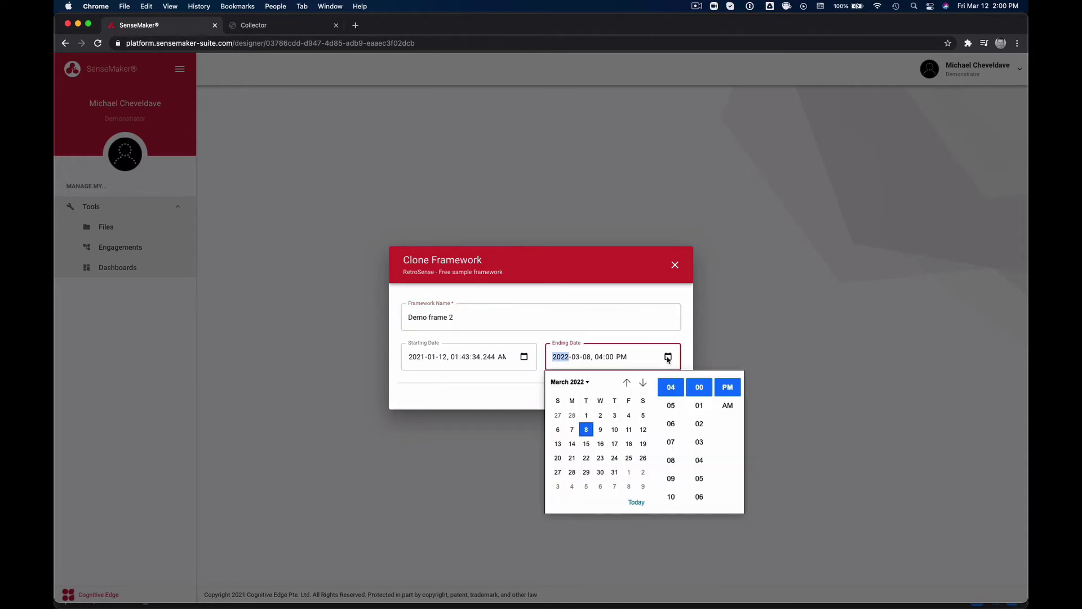
pyautogui.click(615, 474)
pyautogui.click(682, 294)
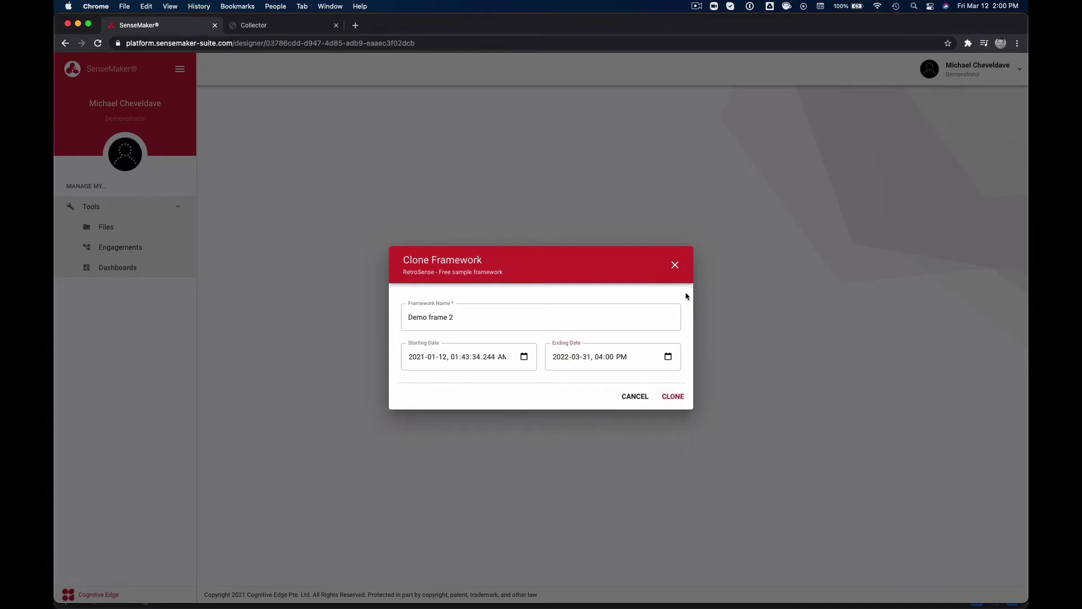
pyautogui.click(672, 398)
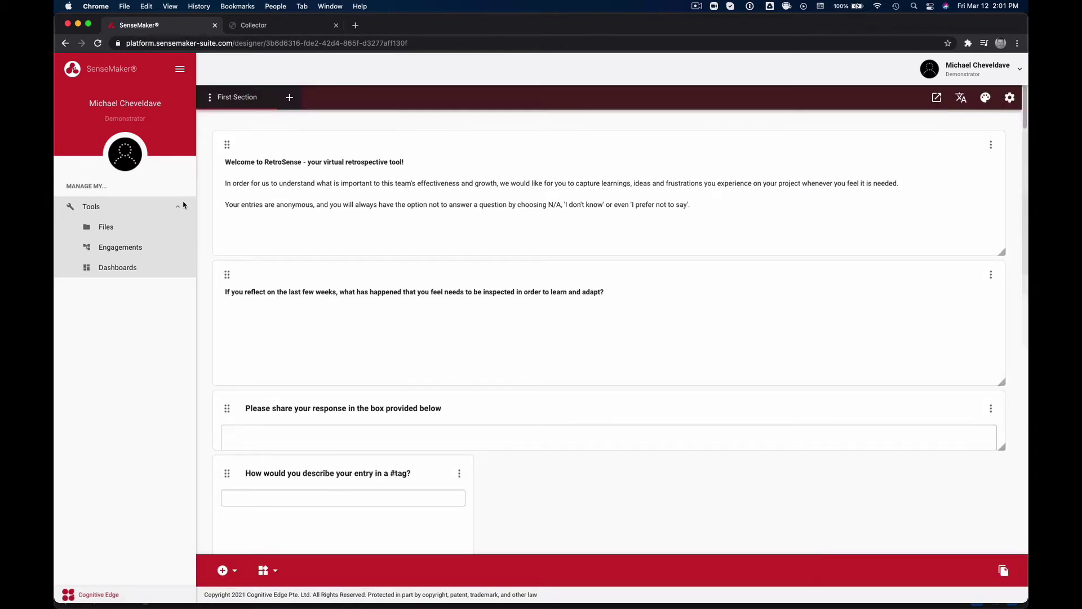
# Go to the engagements list and open Demo frame 2 in the designer.
pyautogui.click(132, 250)
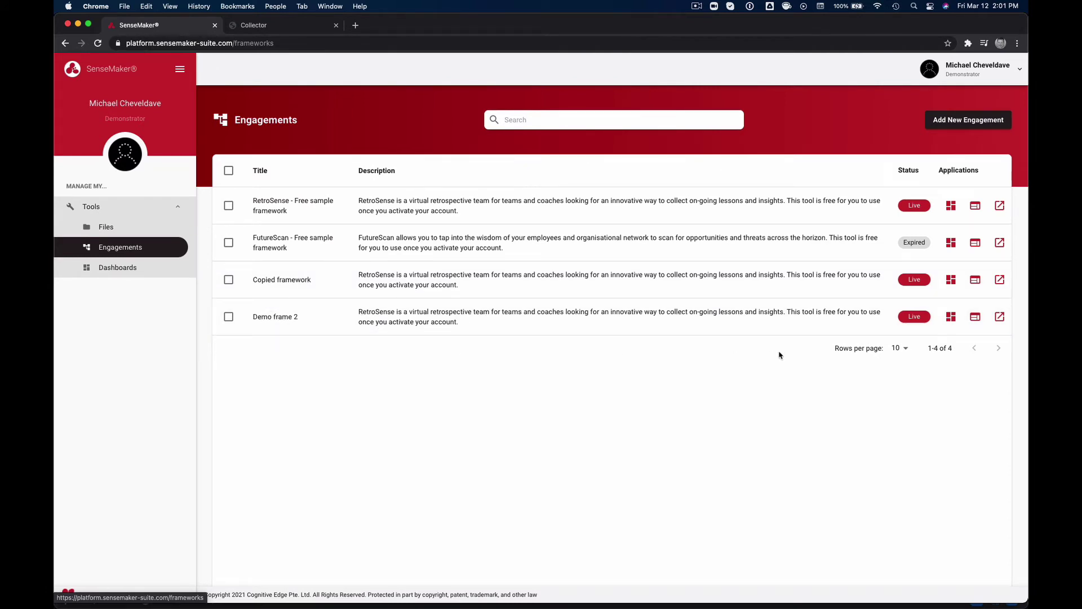
pyautogui.click(975, 317)
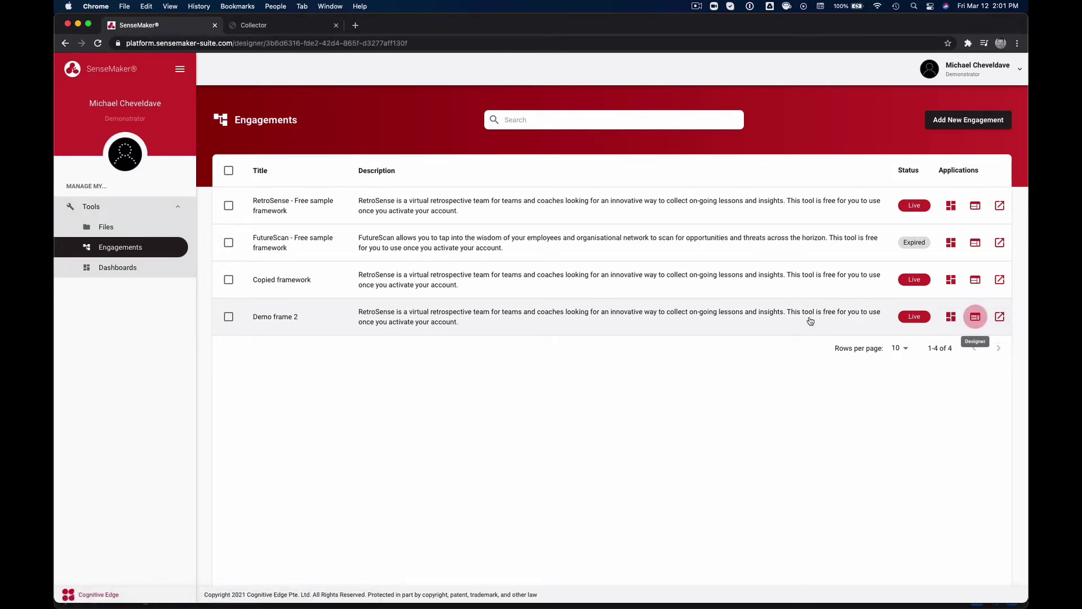
# Remove the number 2 from the title of the "My entry is about ..." question and save the framework.
pyautogui.scroll(-10, 528, 367)
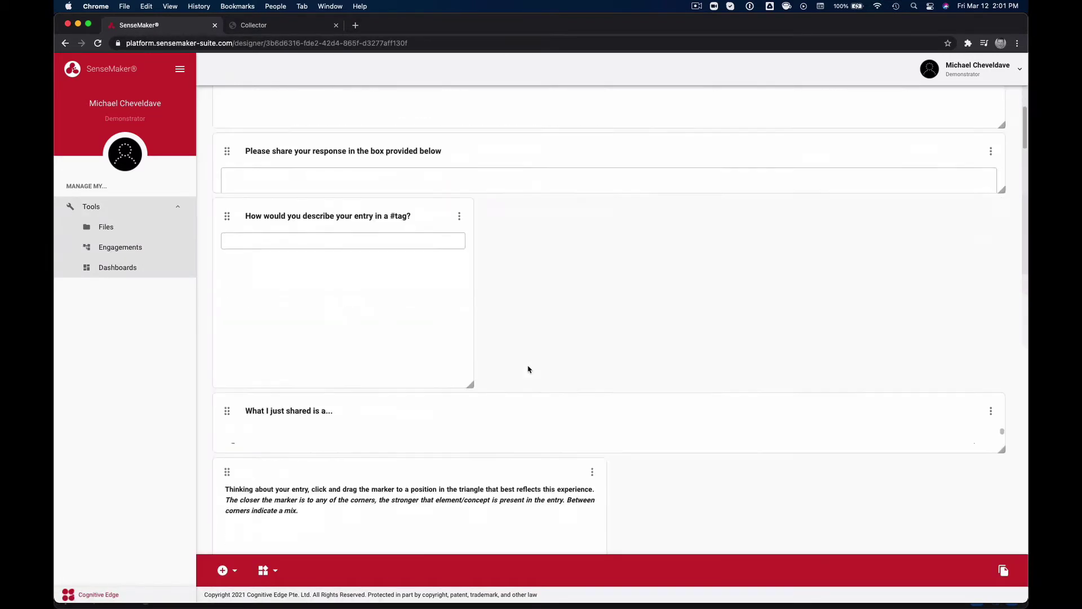
pyautogui.scroll(-5, 529, 369)
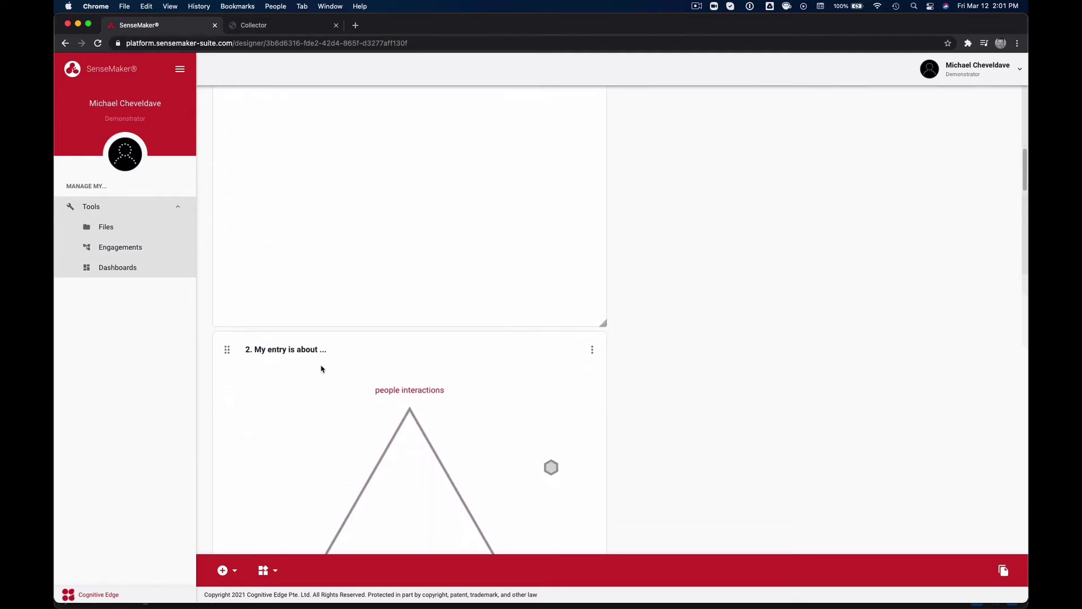
pyautogui.moveTo(255, 350); pyautogui.dragTo(230, 352)
pyautogui.click(251, 348)
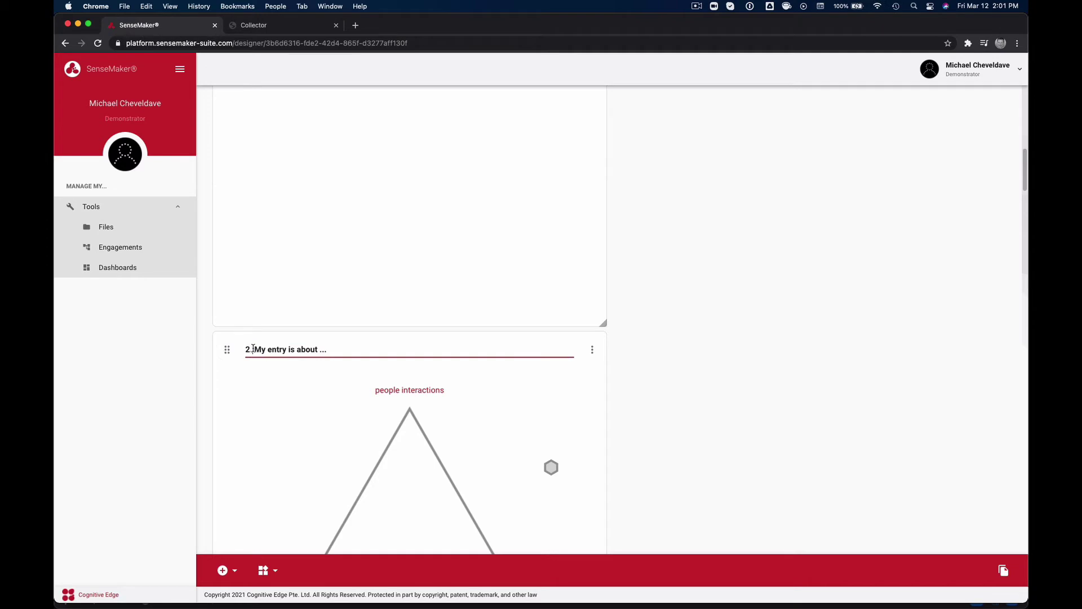
pyautogui.press('BackSpace')
pyautogui.press('BackSpace')
pyautogui.press('BackSpace')
pyautogui.click(648, 349)
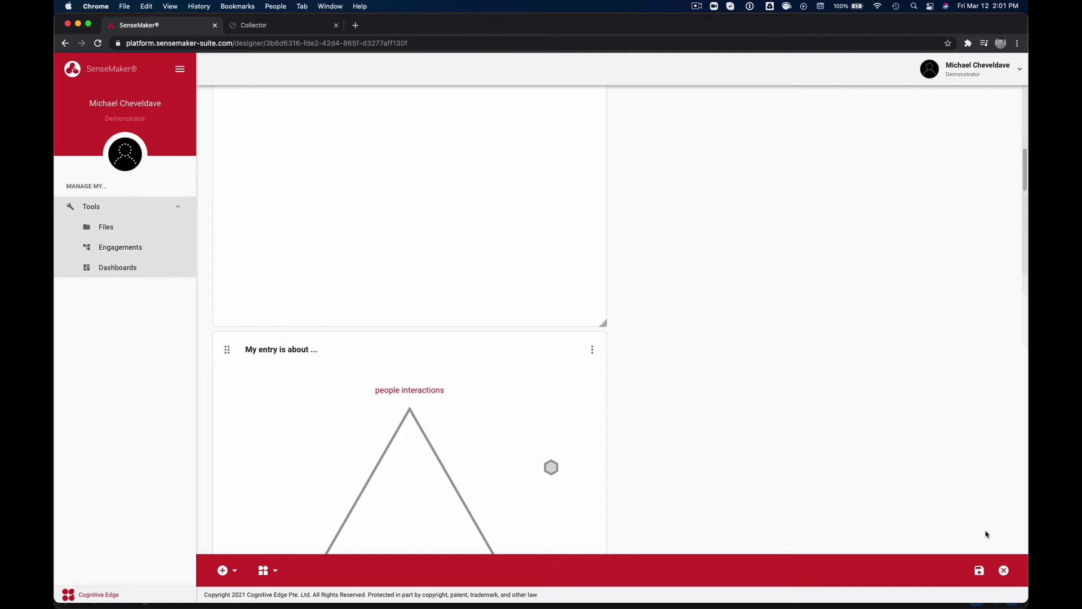
pyautogui.click(979, 572)
pyautogui.click(980, 572)
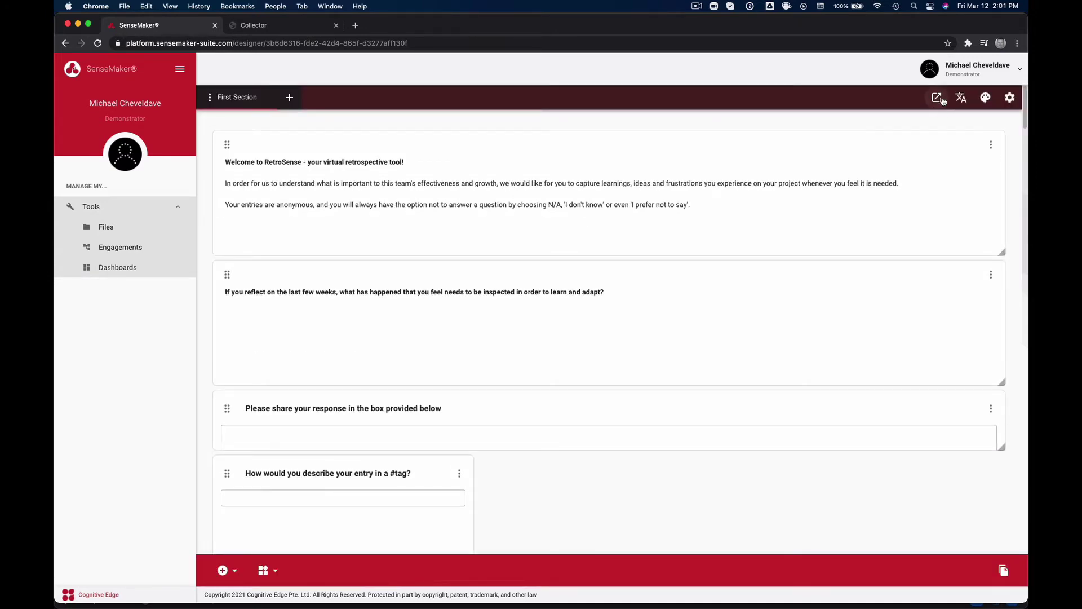
# Open Demo frame 2's collection form and check the title of its "My entry is about ..." question.
pyautogui.click(936, 98)
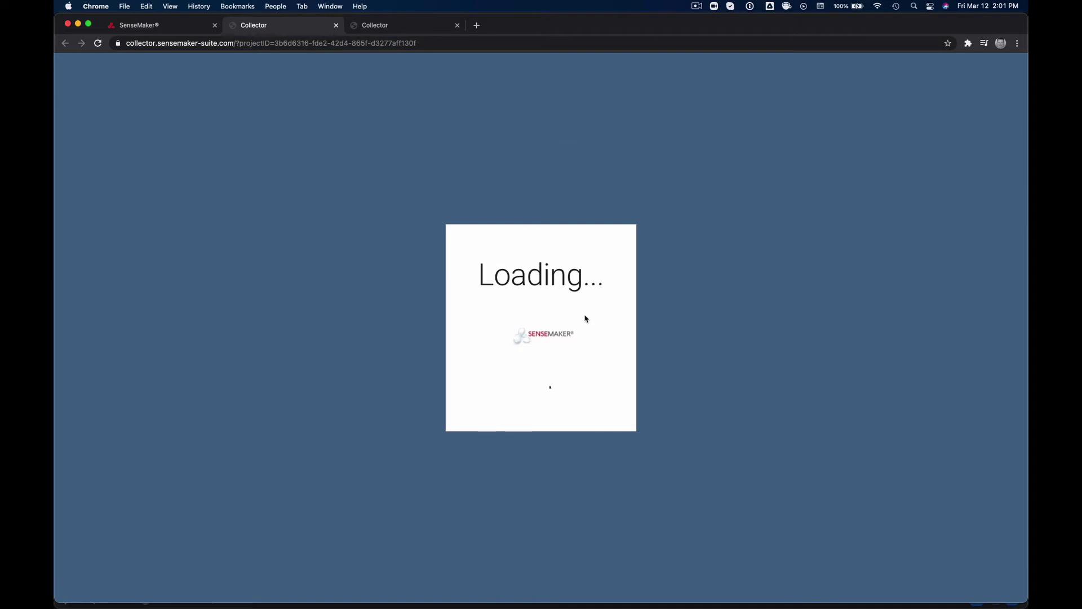
pyautogui.scroll(-4, 651, 387)
pyautogui.scroll(-9, 651, 387)
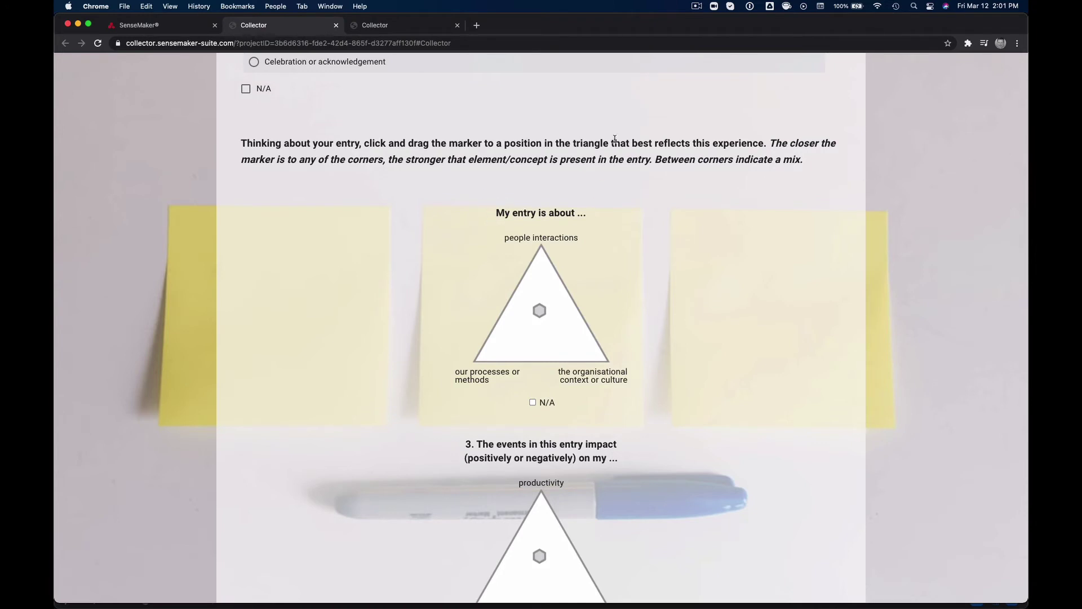
pyautogui.scroll(1, 588, 204)
pyautogui.scroll(5, 588, 204)
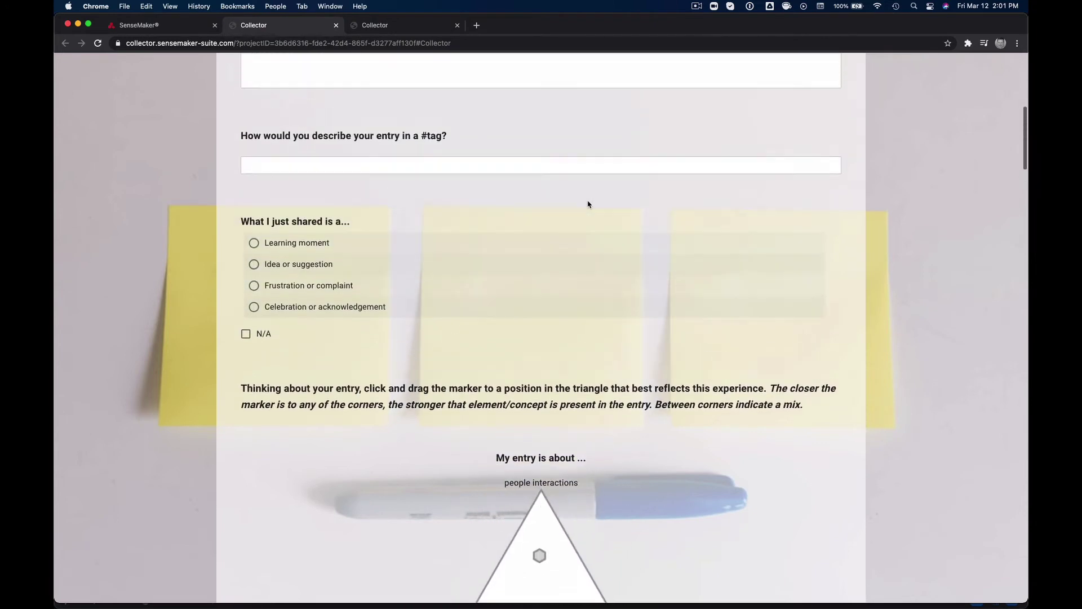
pyautogui.scroll(9, 588, 204)
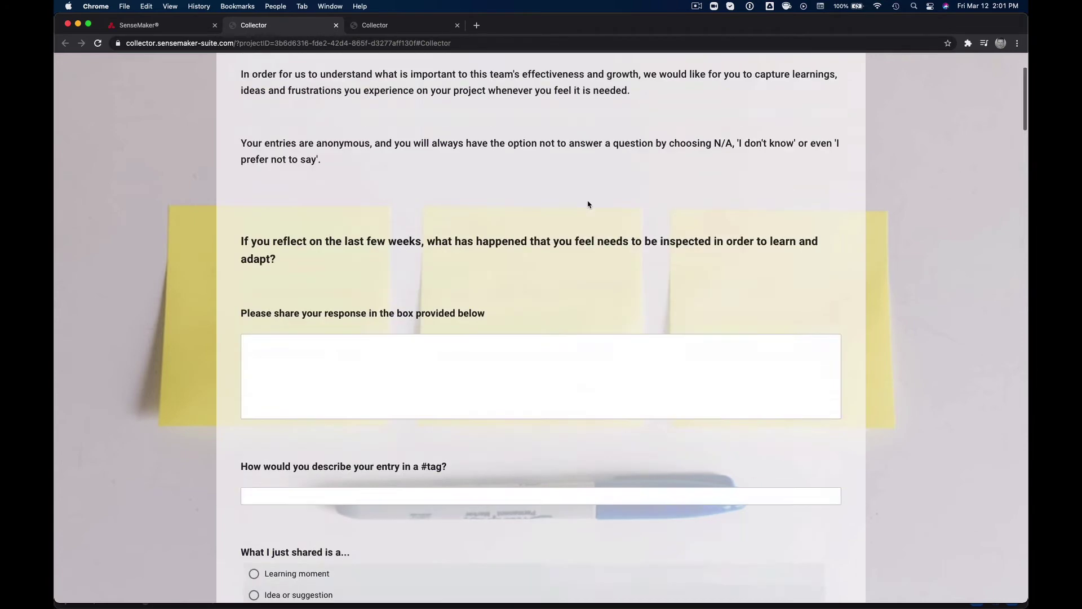
# Return to the Demo frame 2 designer, view the collection form once more, and go back to the designer.
pyautogui.click(143, 25)
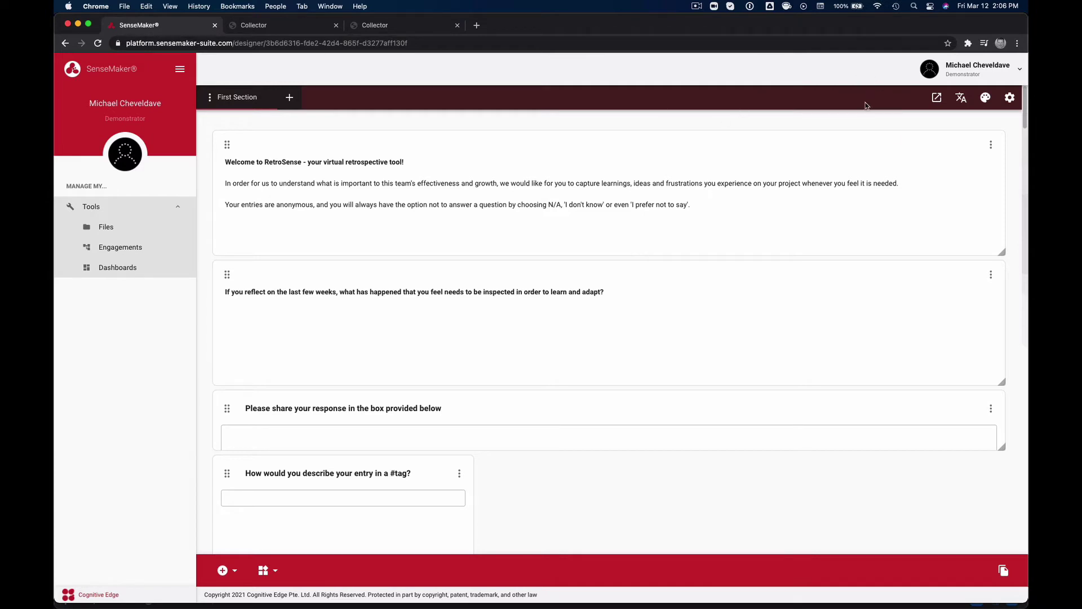
pyautogui.click(935, 99)
pyautogui.click(273, 28)
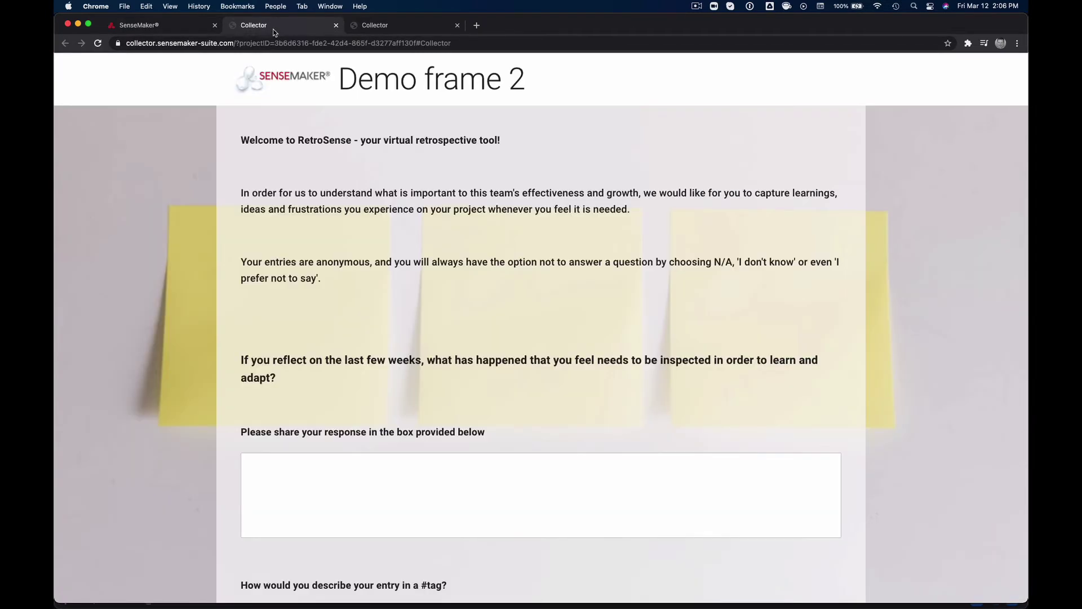
pyautogui.click(159, 27)
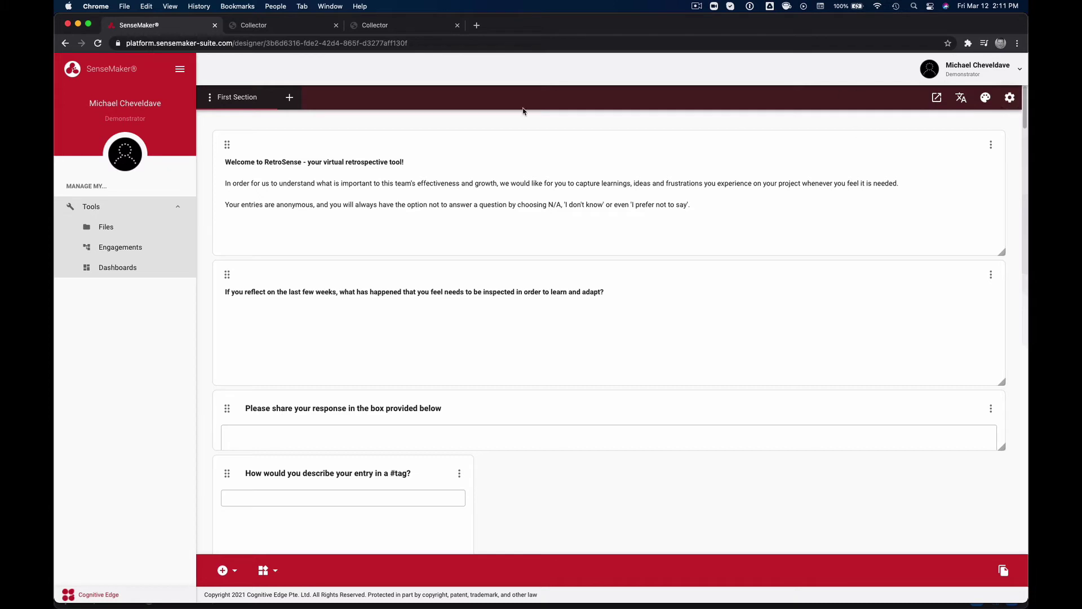
# Go to the engagements list, search it for "Demo", and clear the search.
pyautogui.click(124, 250)
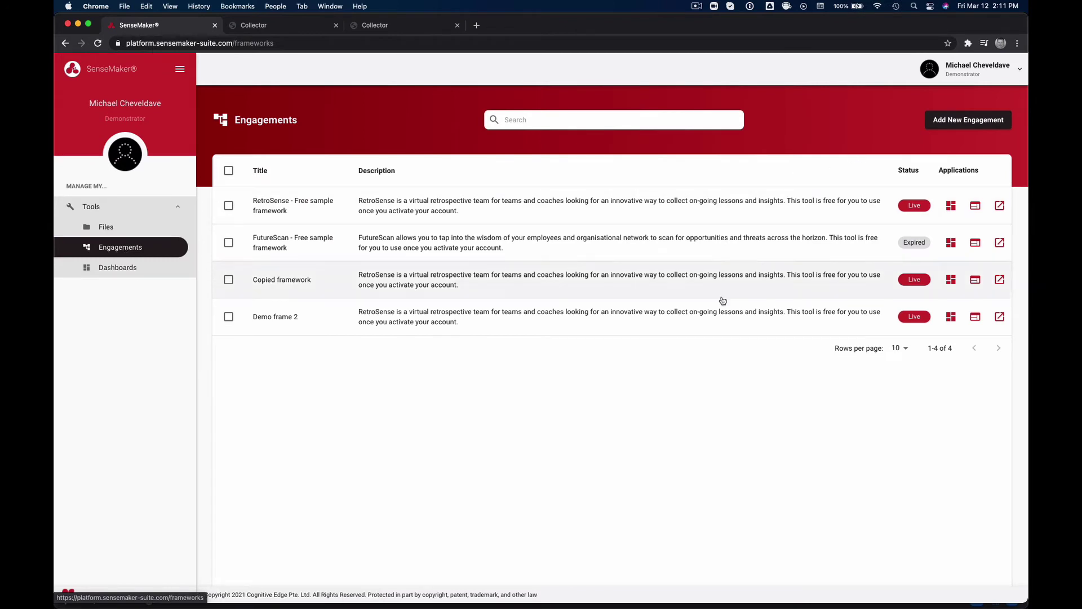
pyautogui.click(516, 121)
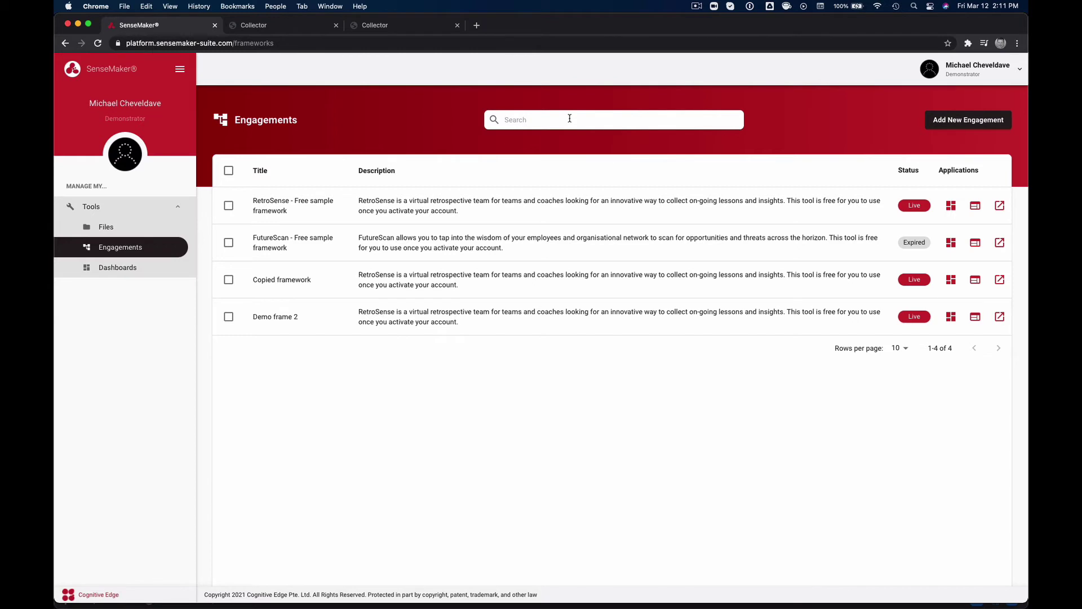
pyautogui.write('De')
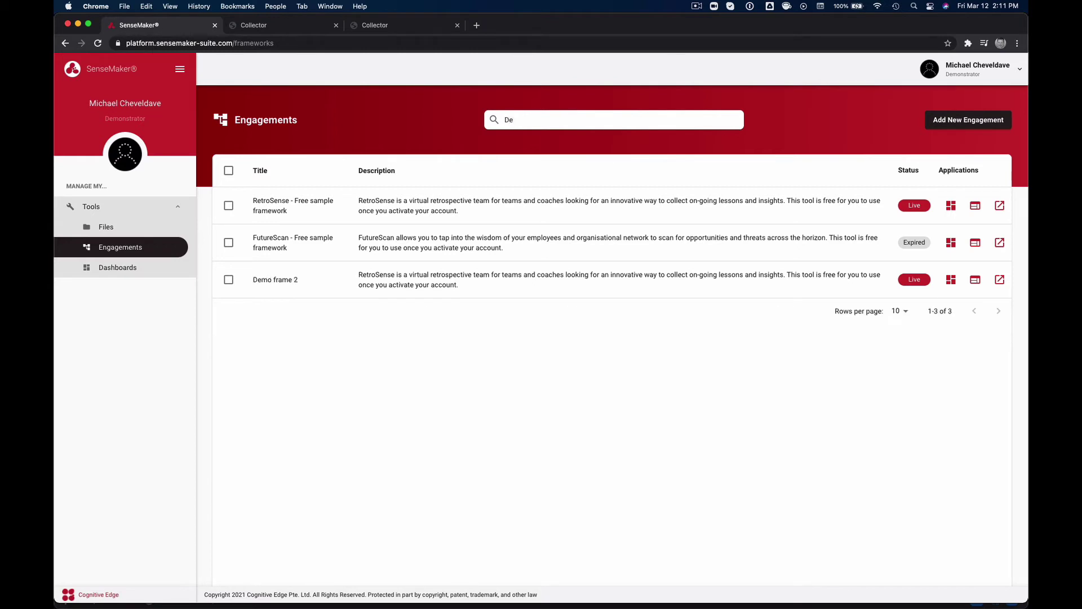
pyautogui.write('mo')
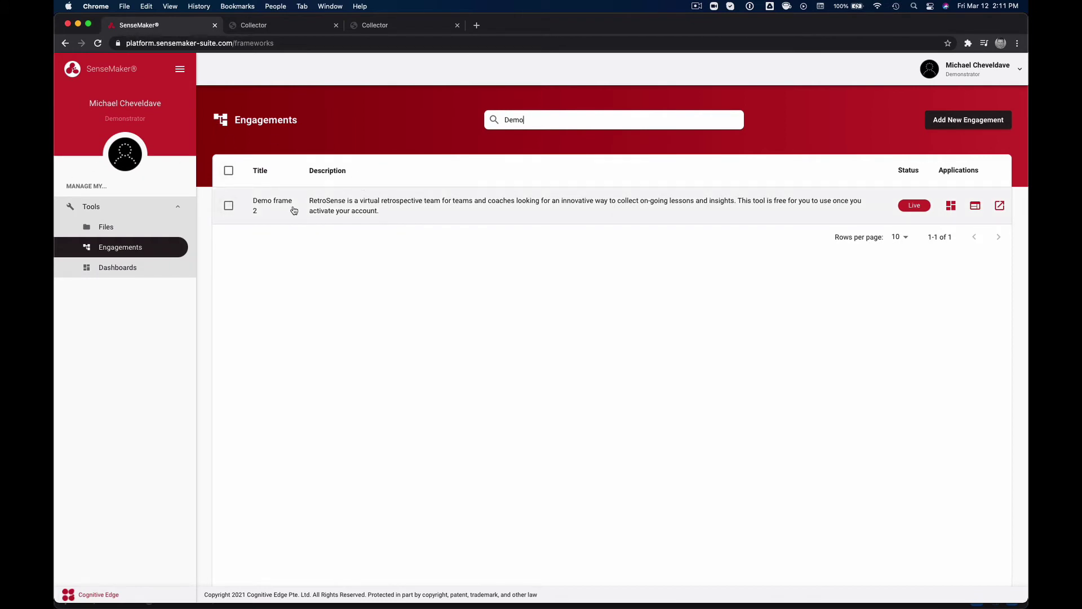
pyautogui.doubleClick(512, 119)
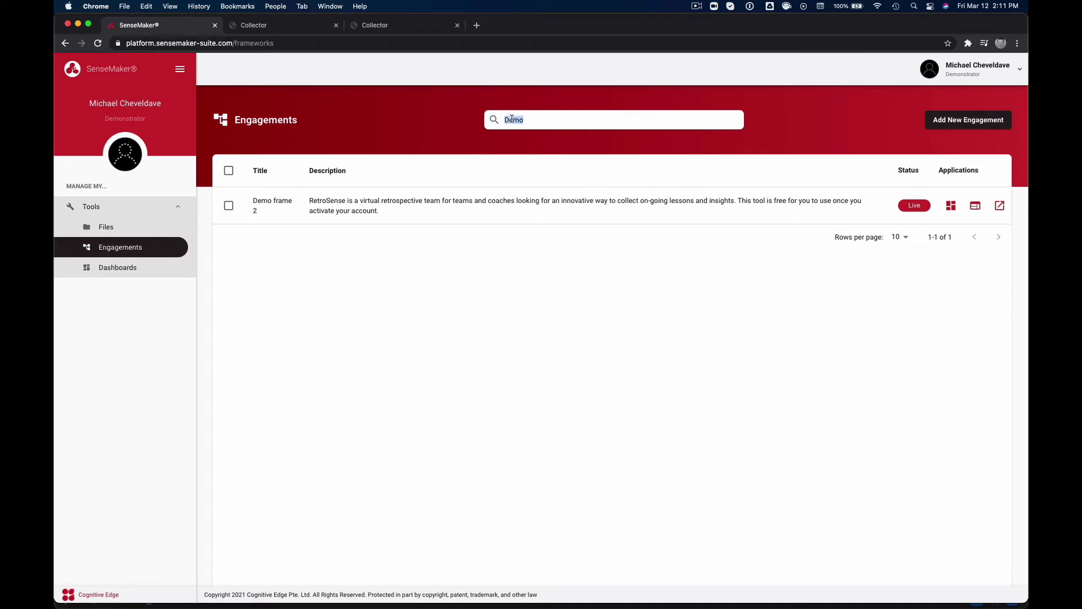
pyautogui.press('BackSpace')
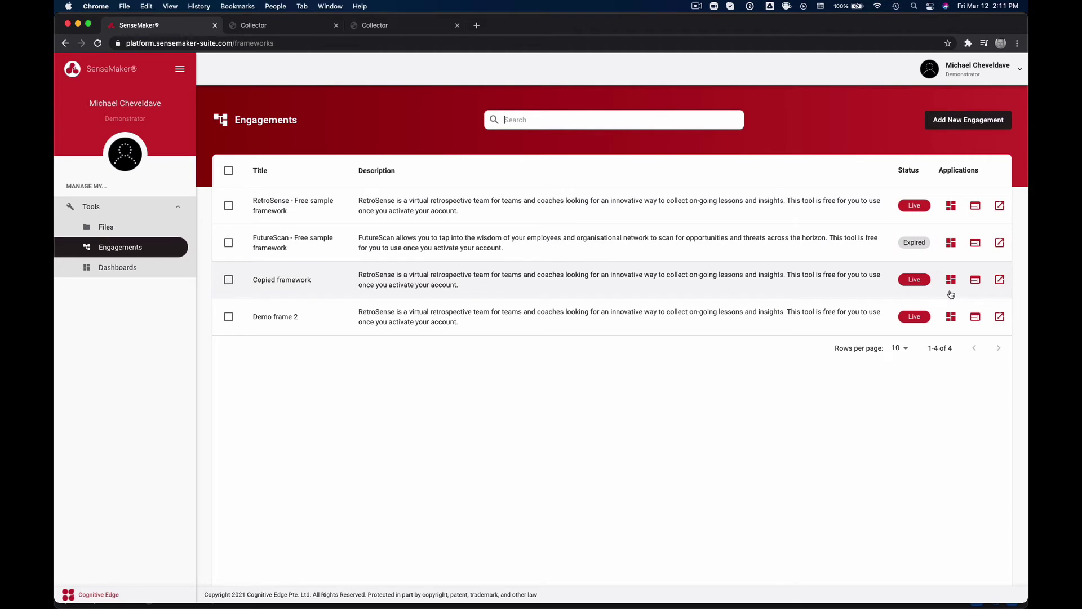
# Open the RetroSense - Free sample framework's dashboard and widen the card of triad question 6.
pyautogui.click(952, 206)
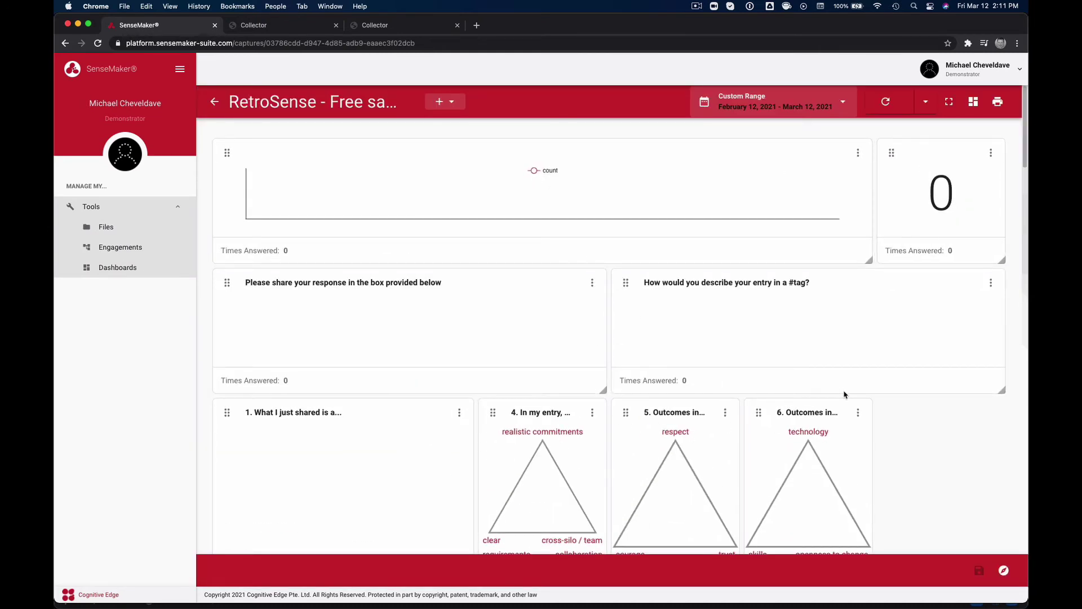
pyautogui.scroll(-5, 921, 458)
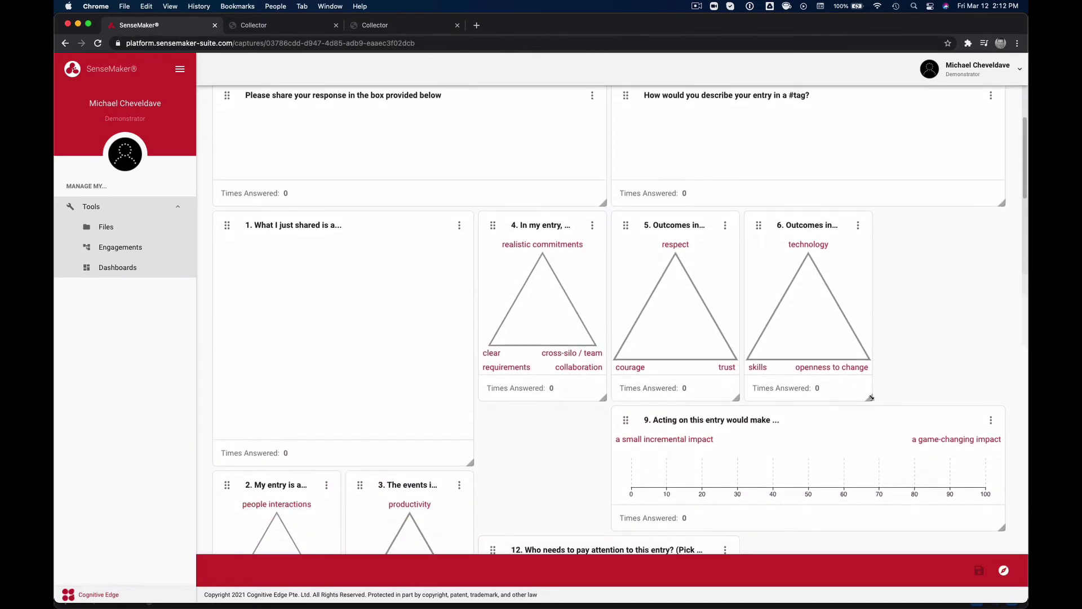
pyautogui.moveTo(875, 400); pyautogui.dragTo(964, 426)
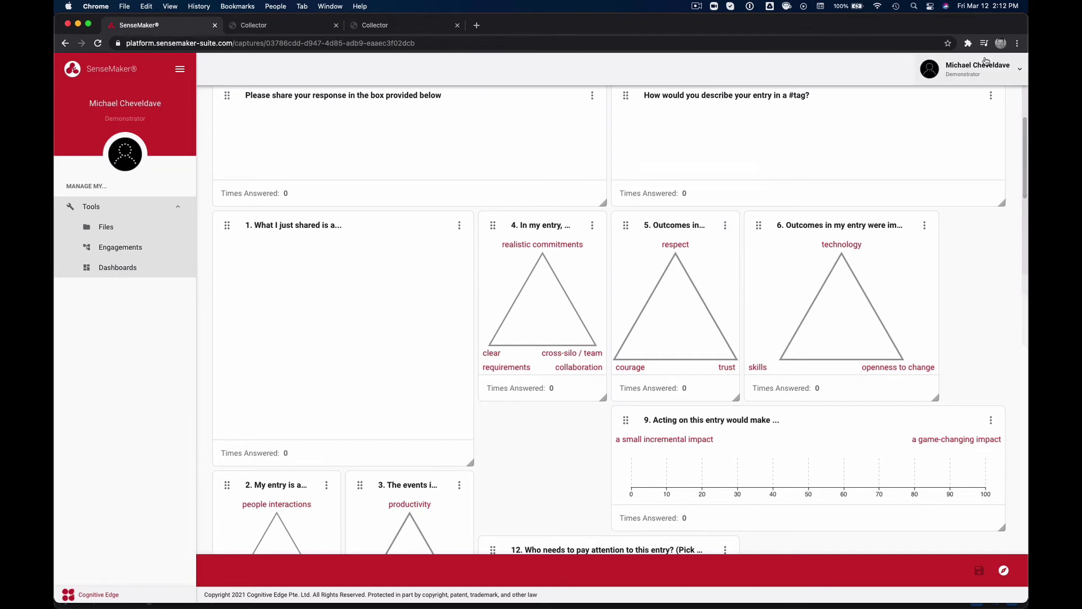
# Open Demo frame 2's dashboard from the engagements list, move the "In my entry, delivery quality..." triad before "What I just shared is a...", and enlarge it.
pyautogui.click(121, 254)
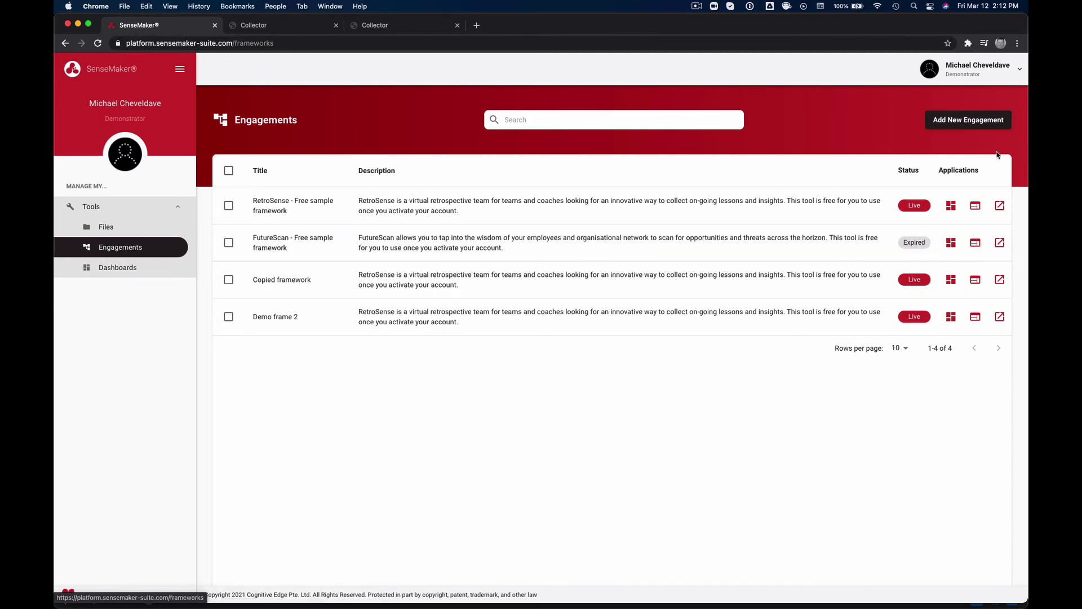
pyautogui.click(951, 317)
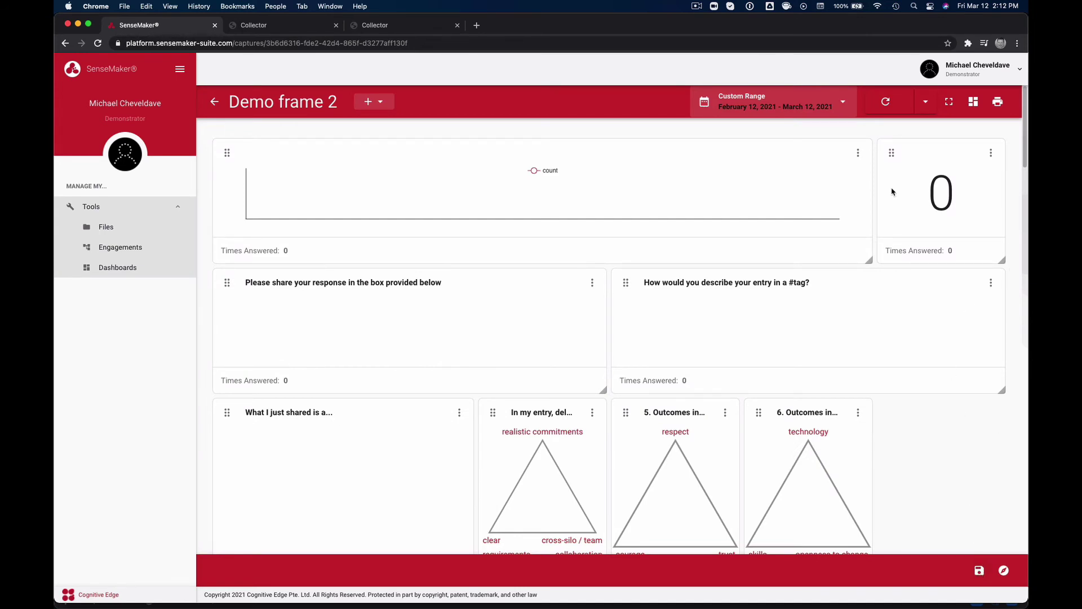
pyautogui.scroll(-5, 733, 390)
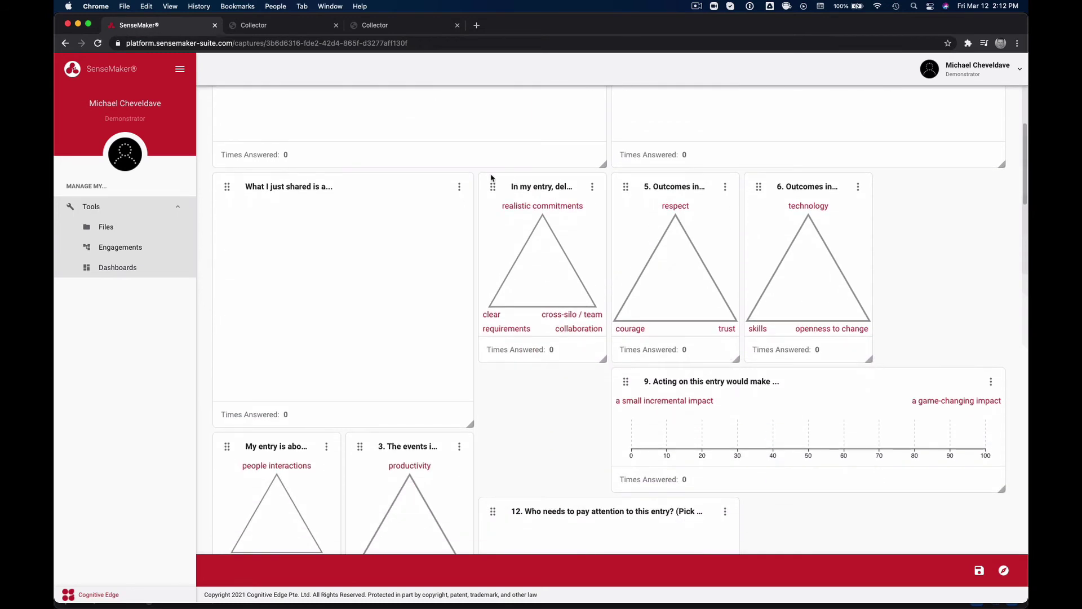
pyautogui.moveTo(493, 186); pyautogui.dragTo(215, 177)
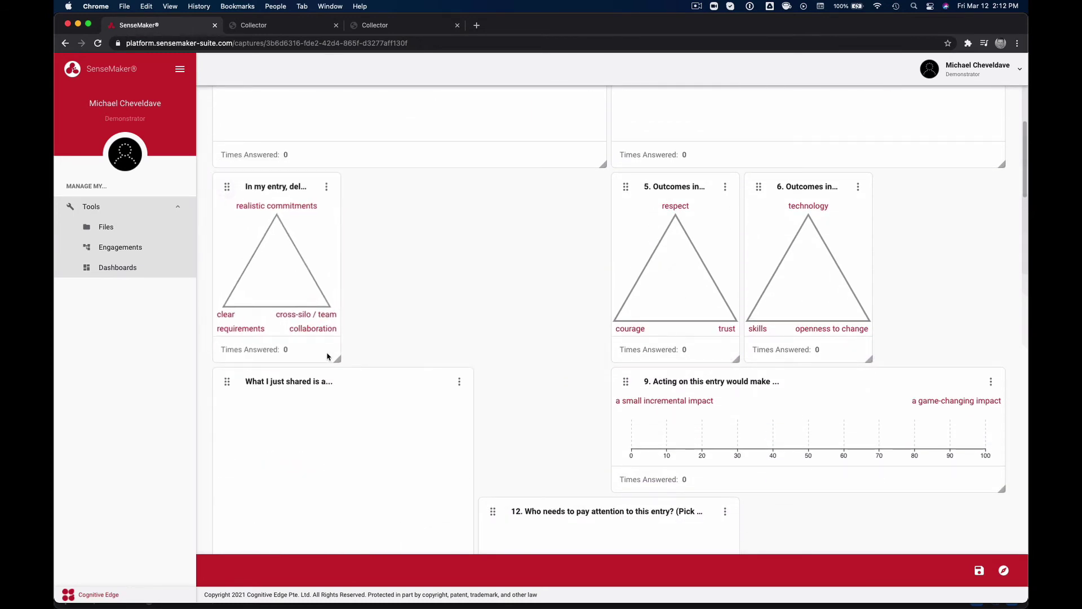
pyautogui.moveTo(336, 362); pyautogui.dragTo(438, 423)
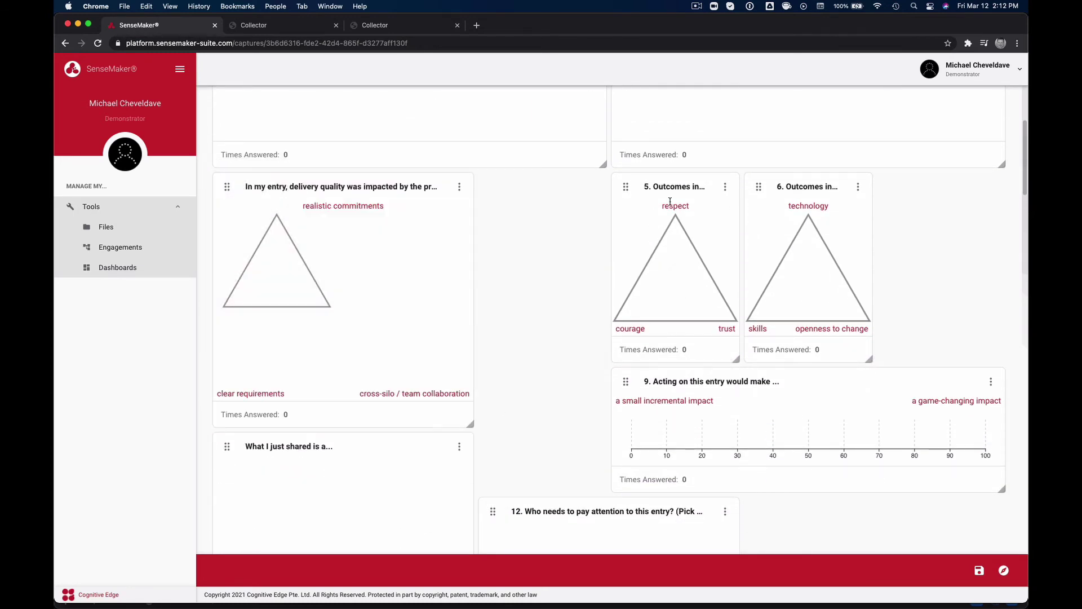
# Line up triads 5 and 6 beside the "In my entry, delivery quality..." triad and enlarge both to its height.
pyautogui.moveTo(626, 186); pyautogui.dragTo(493, 186)
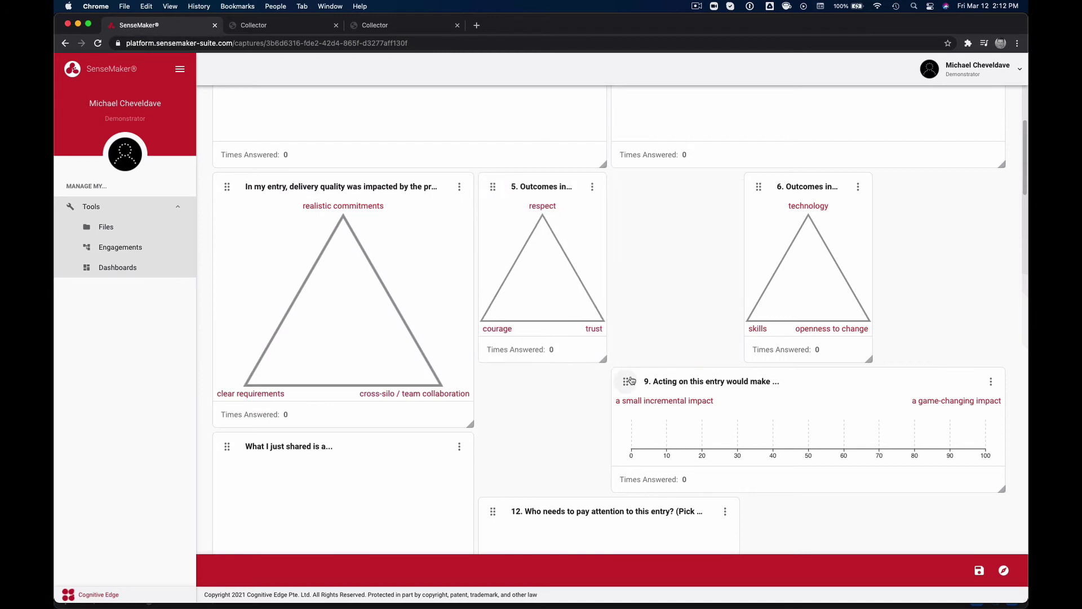
pyautogui.moveTo(604, 360); pyautogui.dragTo(699, 423)
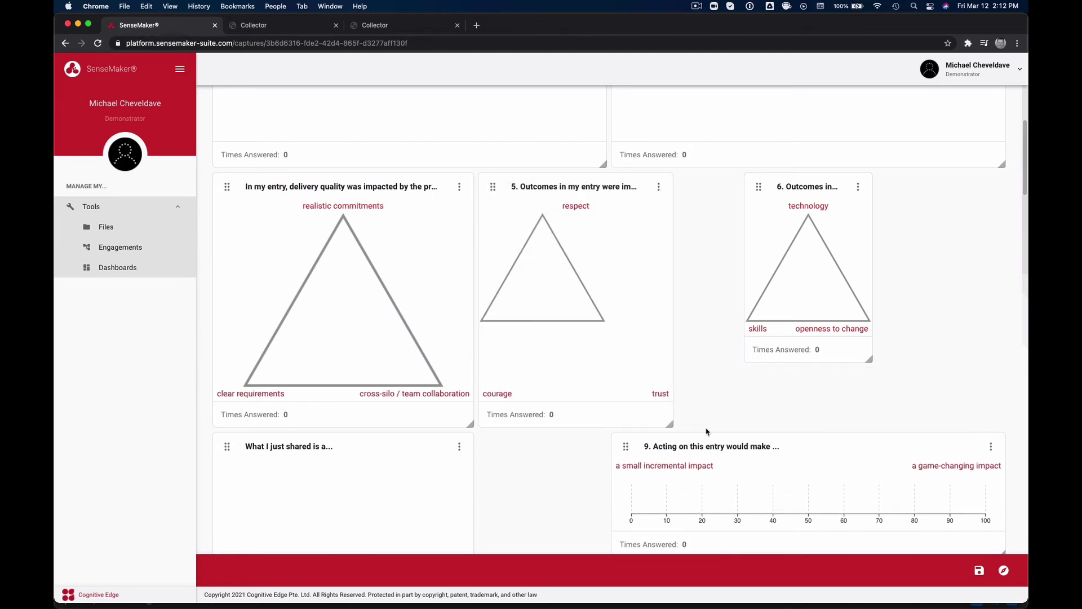
pyautogui.moveTo(759, 187); pyautogui.dragTo(692, 188)
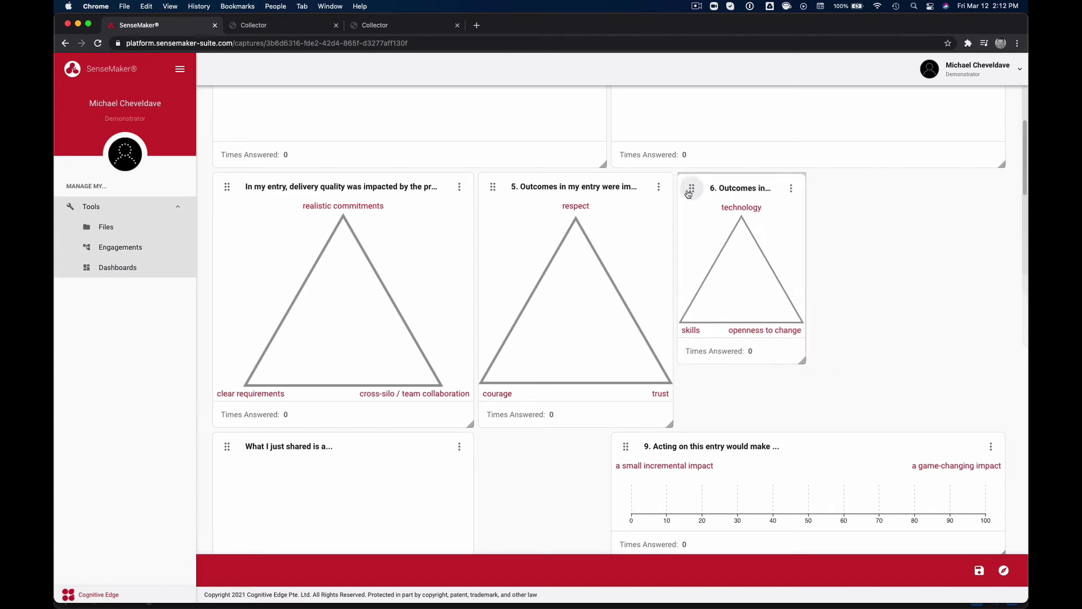
pyautogui.moveTo(805, 359); pyautogui.dragTo(934, 429)
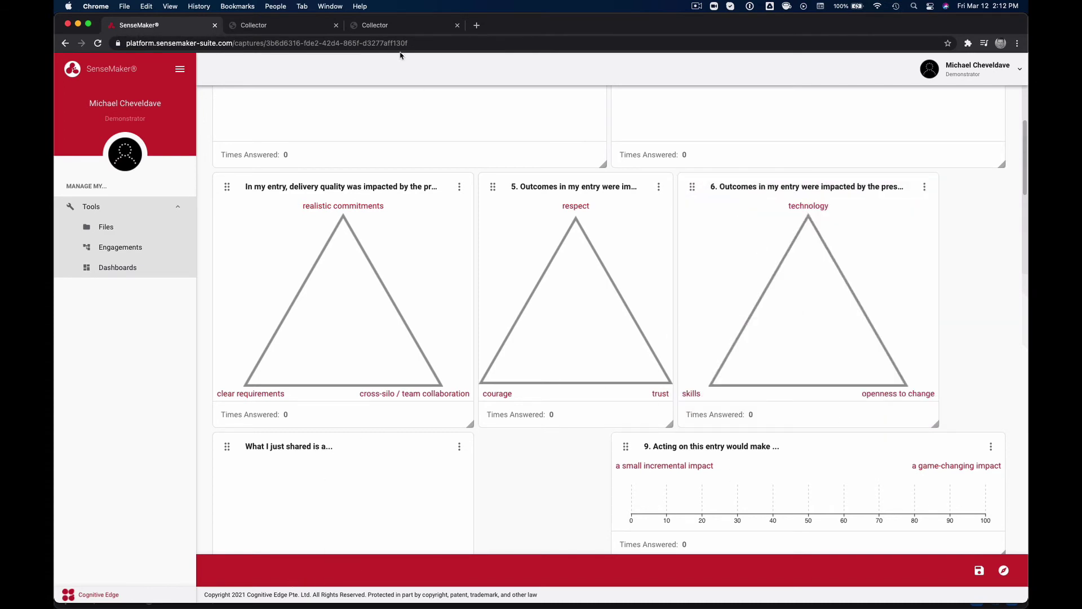
pyautogui.scroll(5, 486, 214)
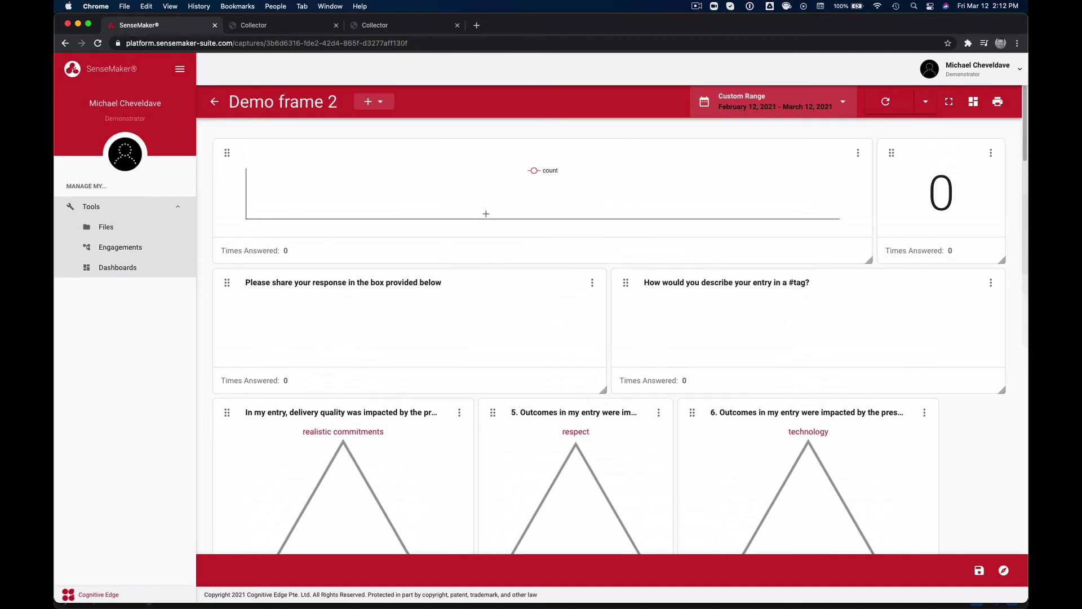
pyautogui.click(373, 102)
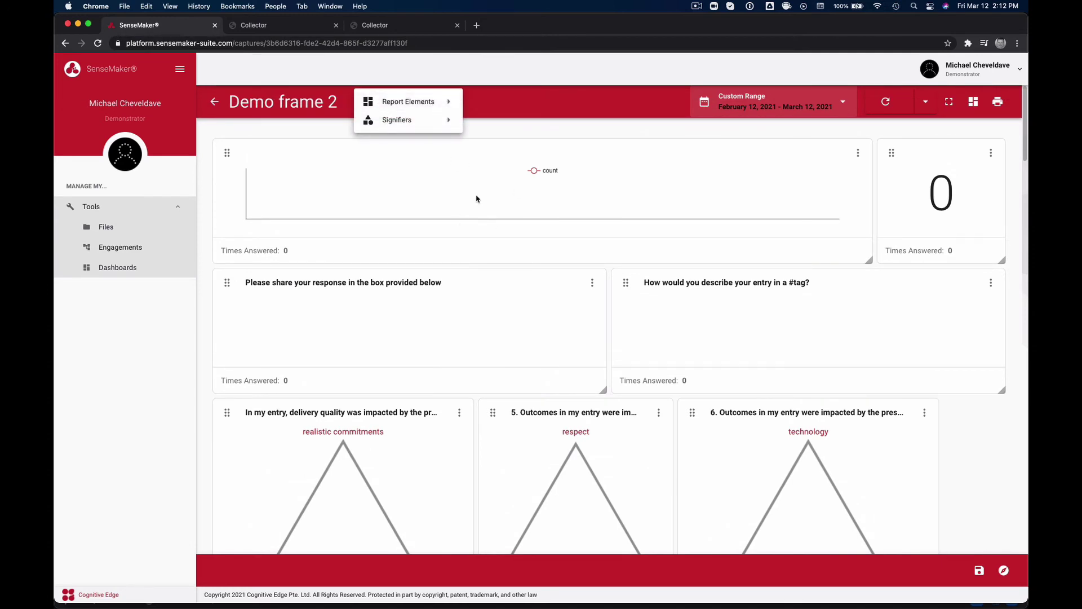
pyautogui.click(544, 103)
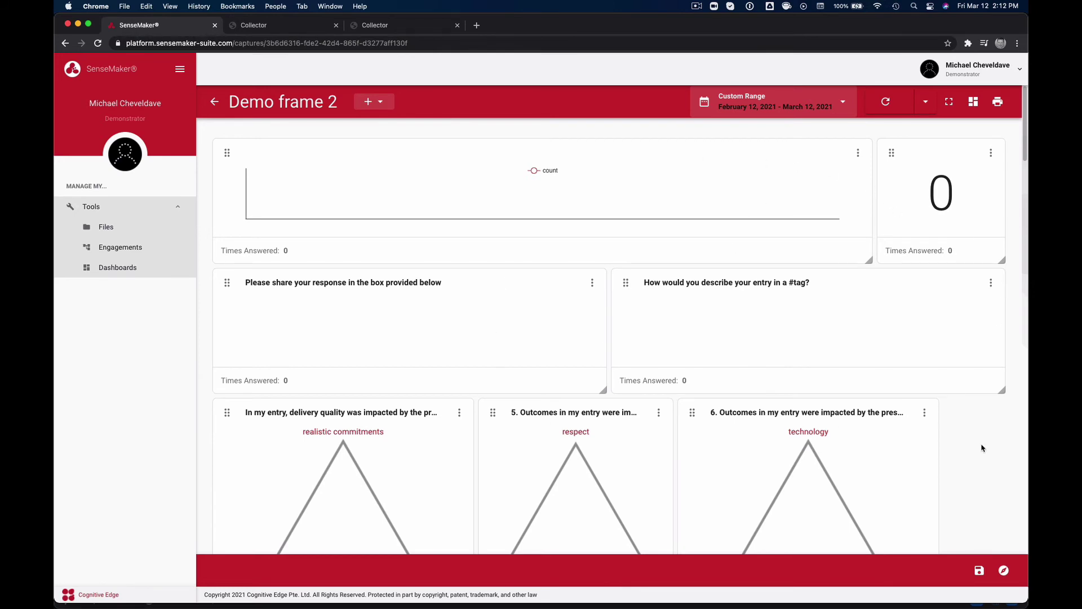
# Save the layout as a new dashboard named "Demo Dashboard" with the description "No Description".
pyautogui.click(979, 572)
pyautogui.click(426, 296)
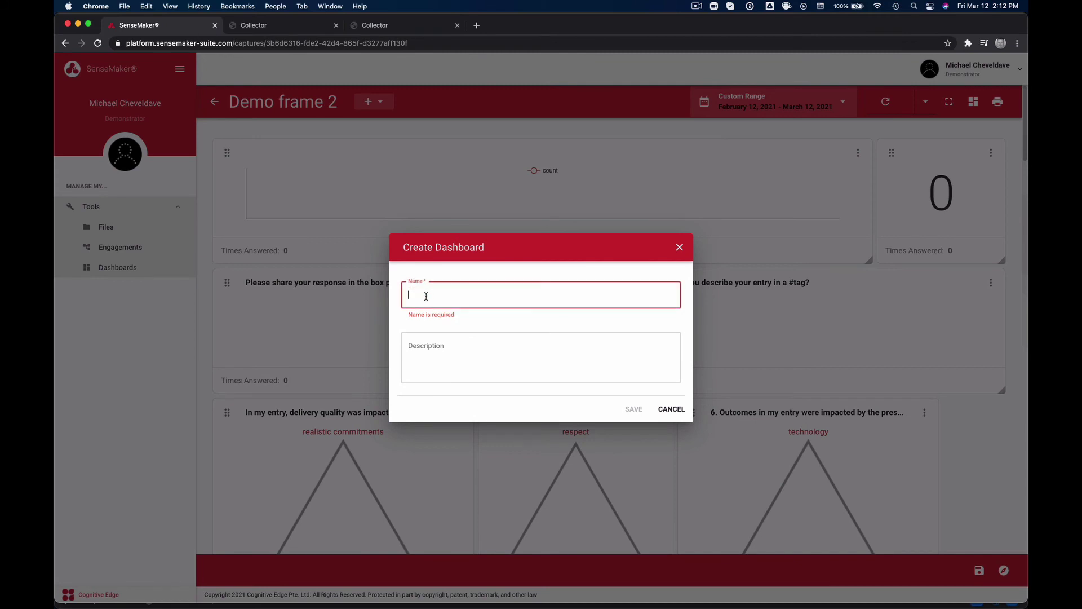
pyautogui.write('Demo ')
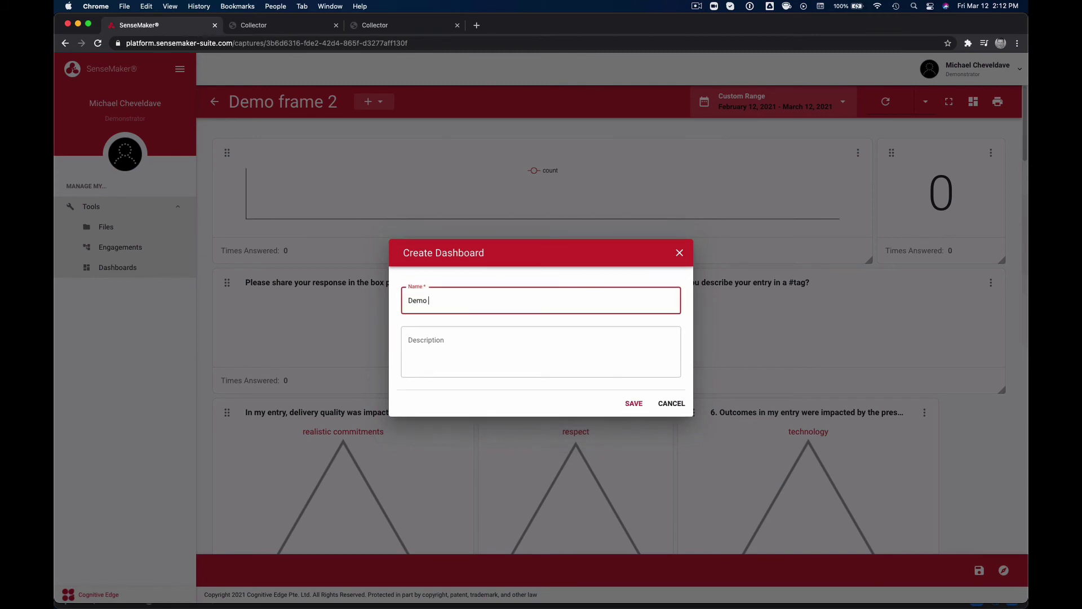
pyautogui.write('Dashboard')
pyautogui.click(420, 341)
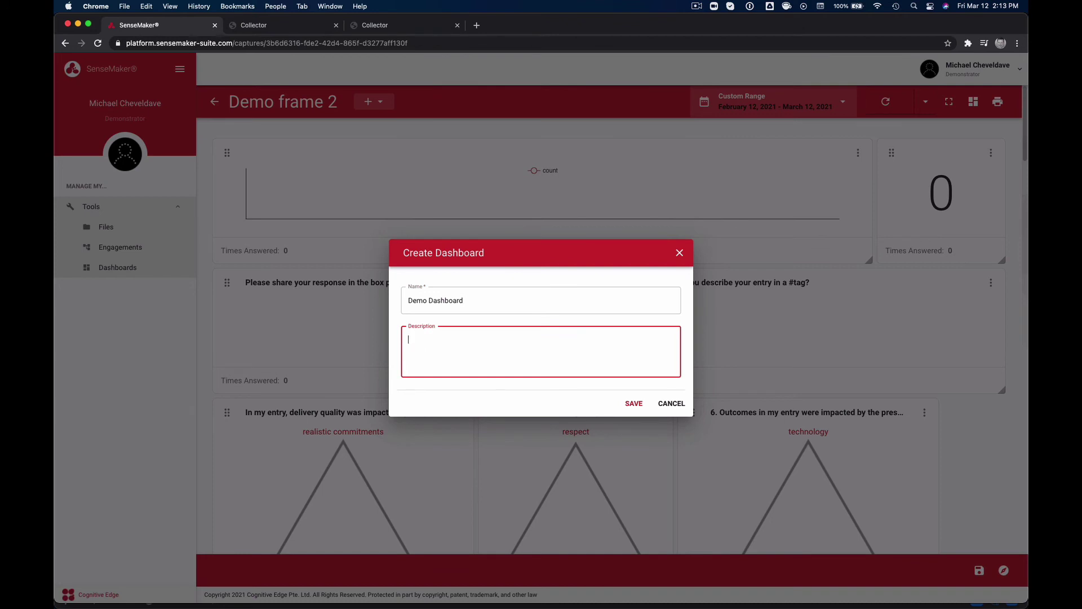
pyautogui.write('No Description')
pyautogui.click(634, 403)
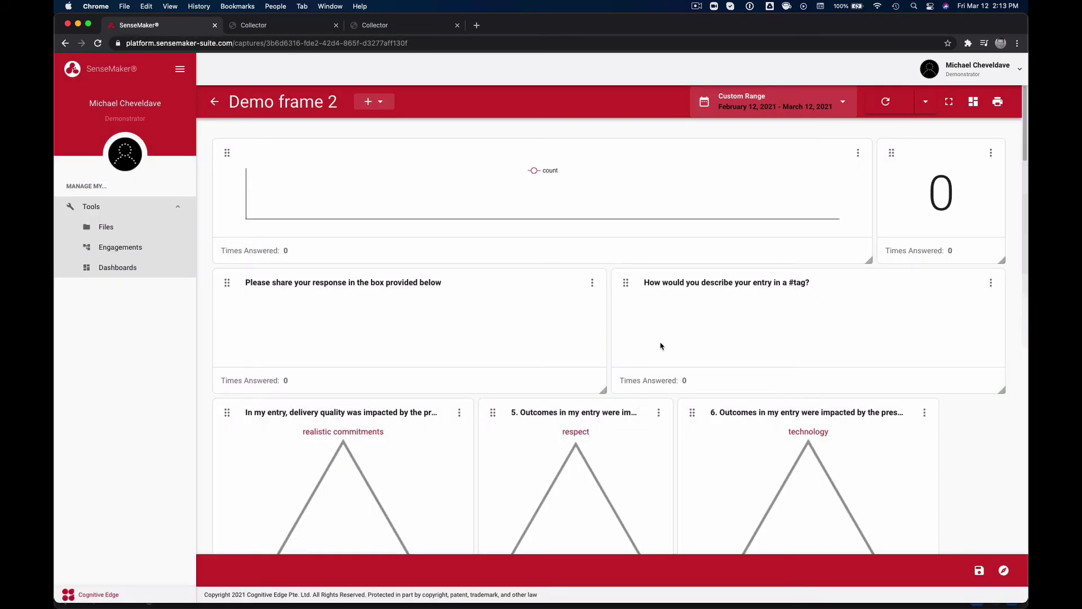
# Open the Complex Trends 2021 Dashboard from the dashboards list and set its date range to All Data.
pyautogui.click(121, 270)
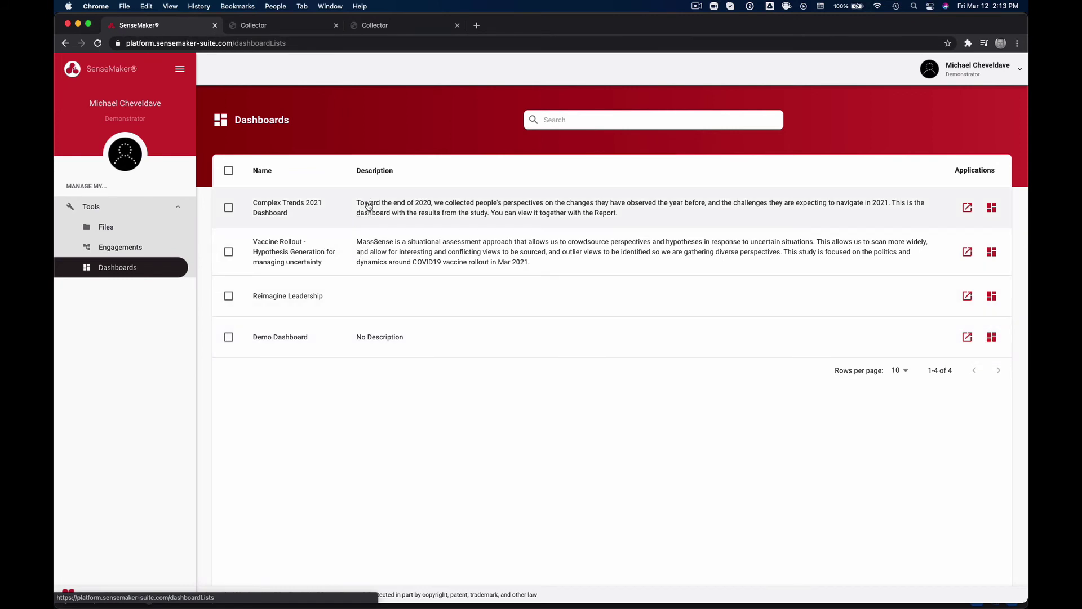
pyautogui.click(992, 208)
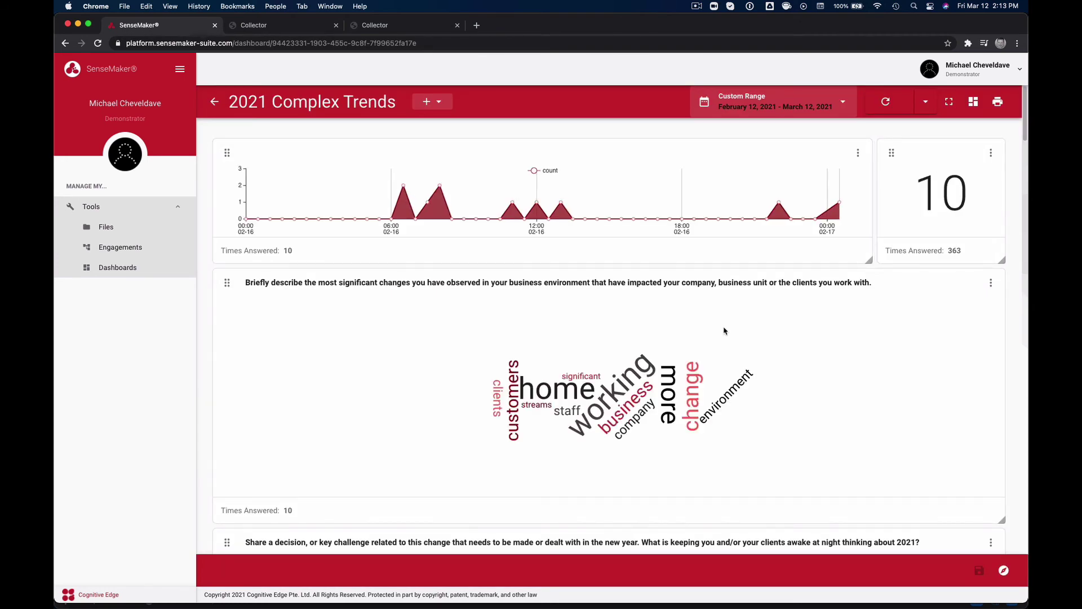
pyautogui.click(842, 105)
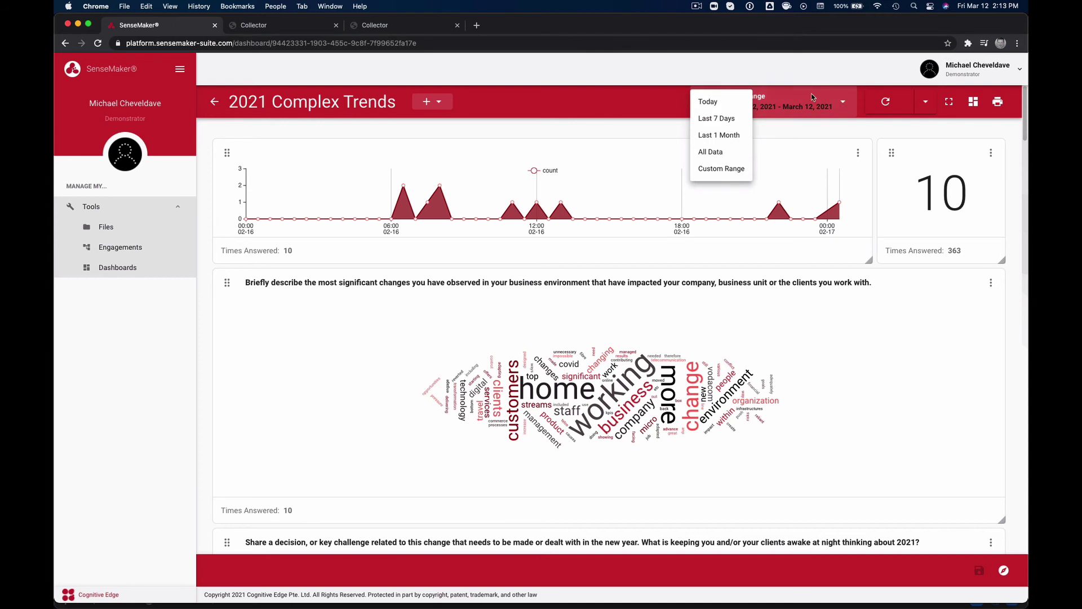
pyautogui.click(713, 153)
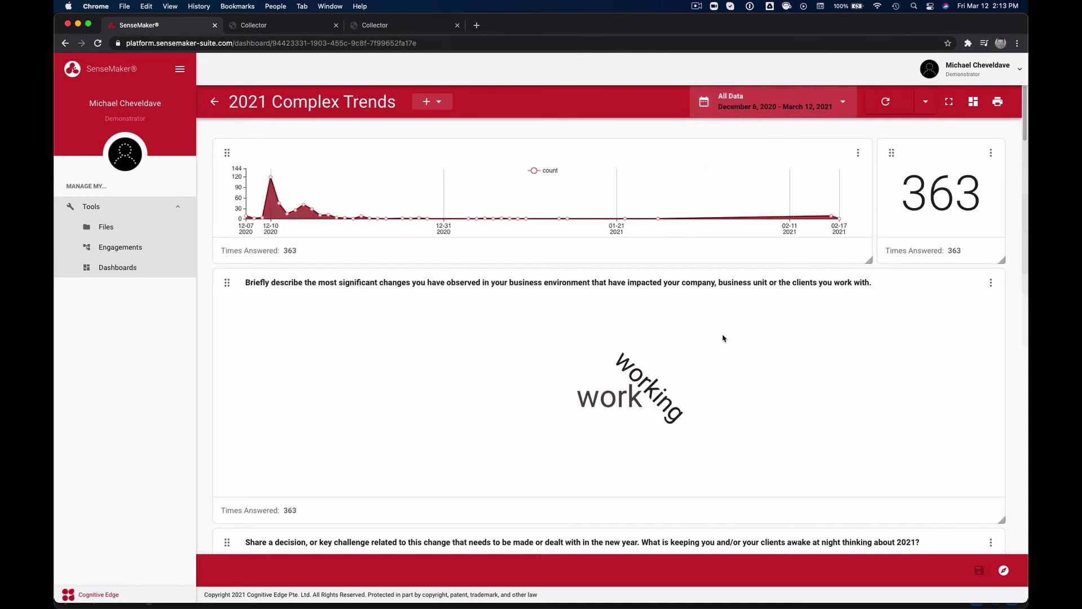
# Look through the word clouds, triads and slider results of the 2021 Complex Trends dashboard, and return to the dashboards list.
pyautogui.scroll(-5, 723, 338)
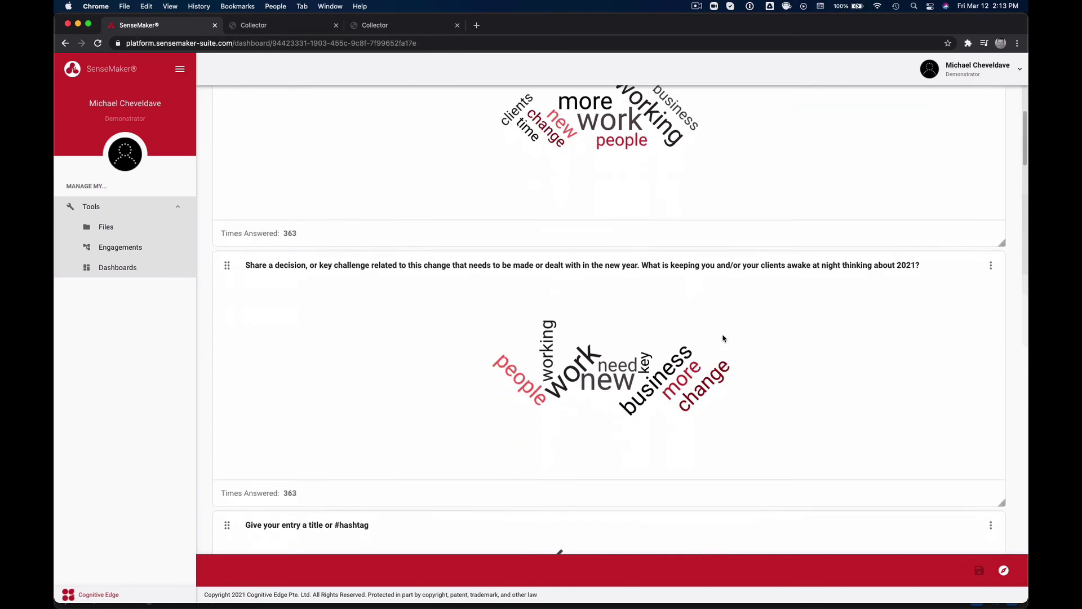
pyautogui.scroll(-7, 723, 338)
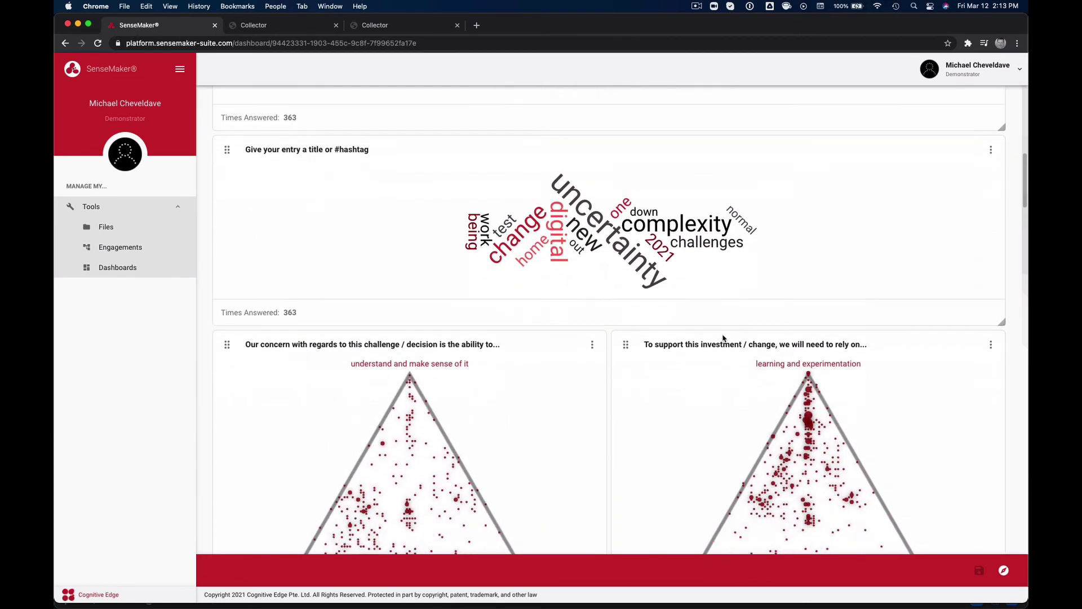
pyautogui.scroll(-10, 723, 338)
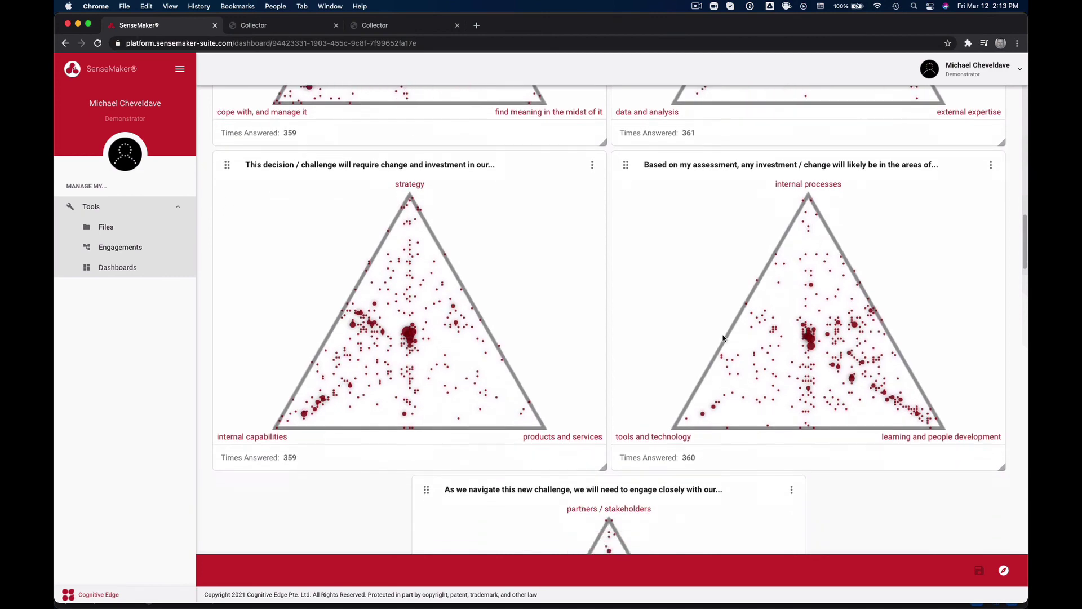
pyautogui.scroll(-7, 723, 339)
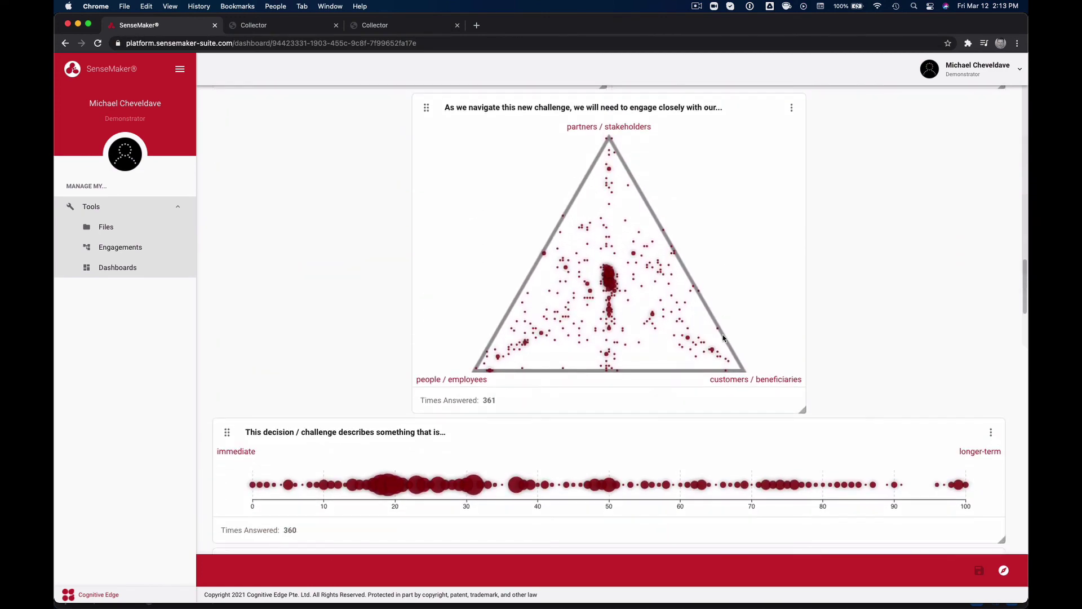
pyautogui.scroll(-4, 723, 338)
pyautogui.scroll(10, 723, 338)
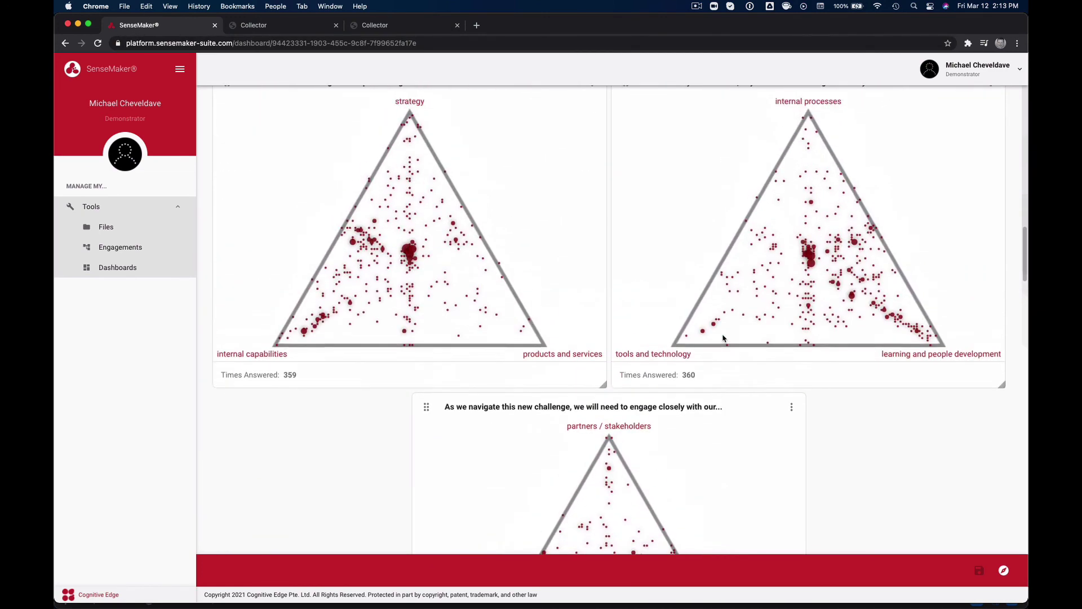
pyautogui.scroll(20, 724, 338)
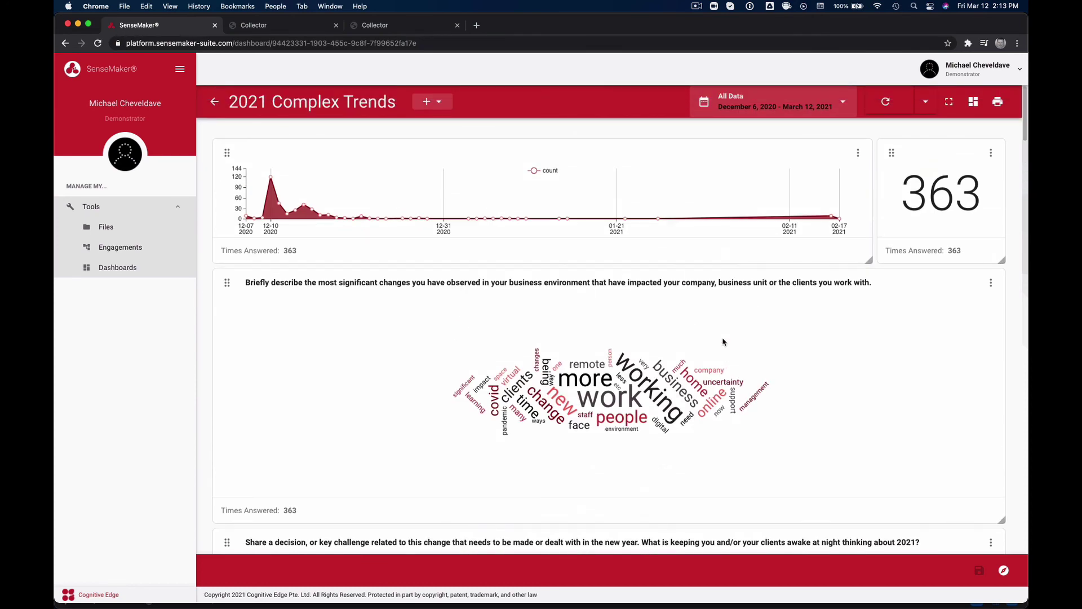
pyautogui.click(134, 271)
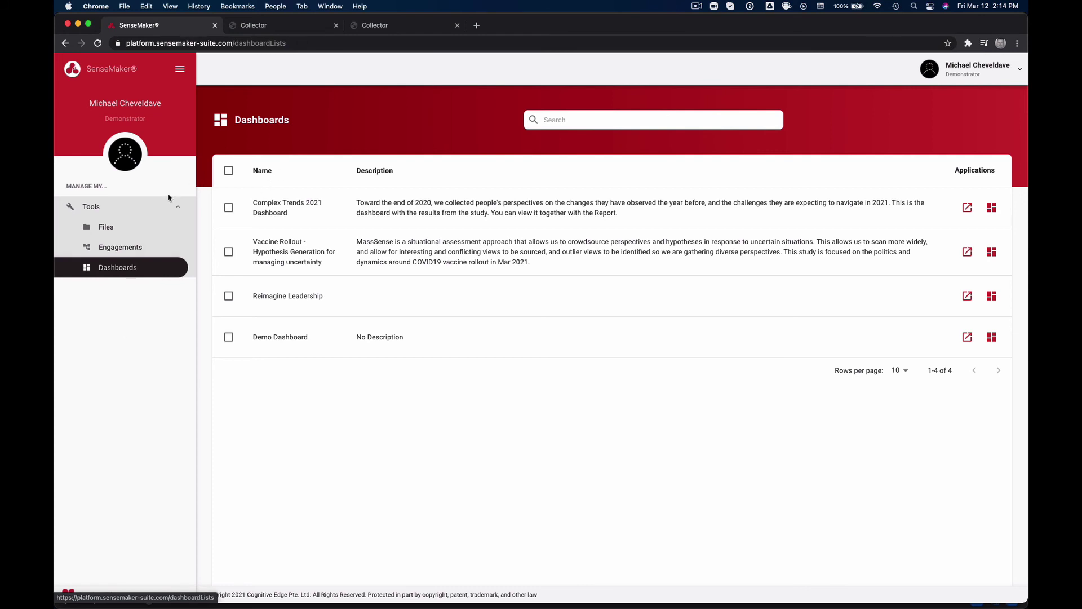
# Open the file manager, view the Add Folder dialog, and cancel it without creating a folder.
pyautogui.click(114, 228)
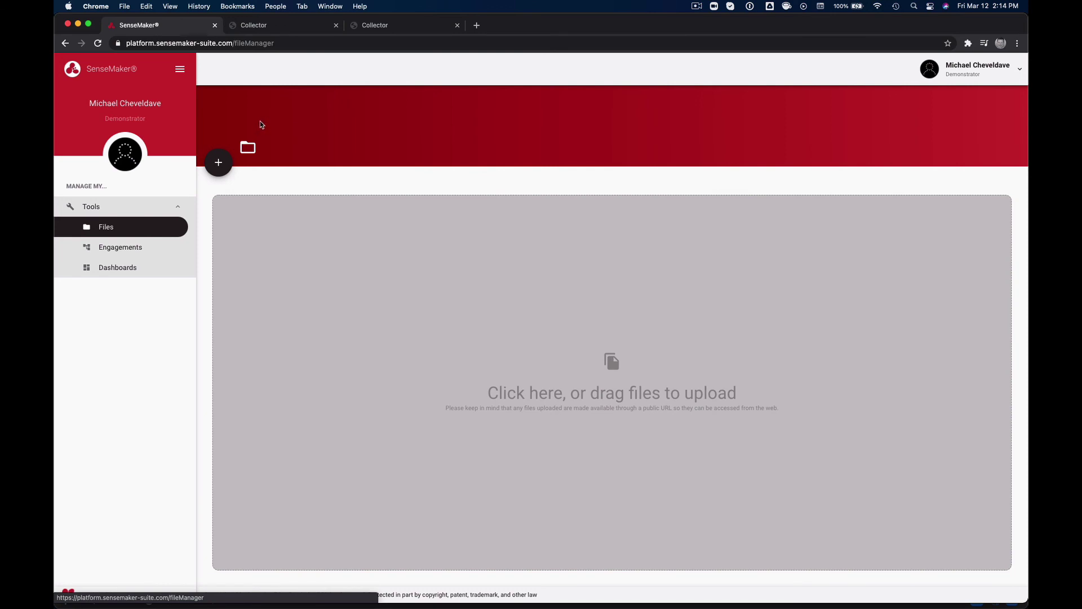
pyautogui.click(249, 149)
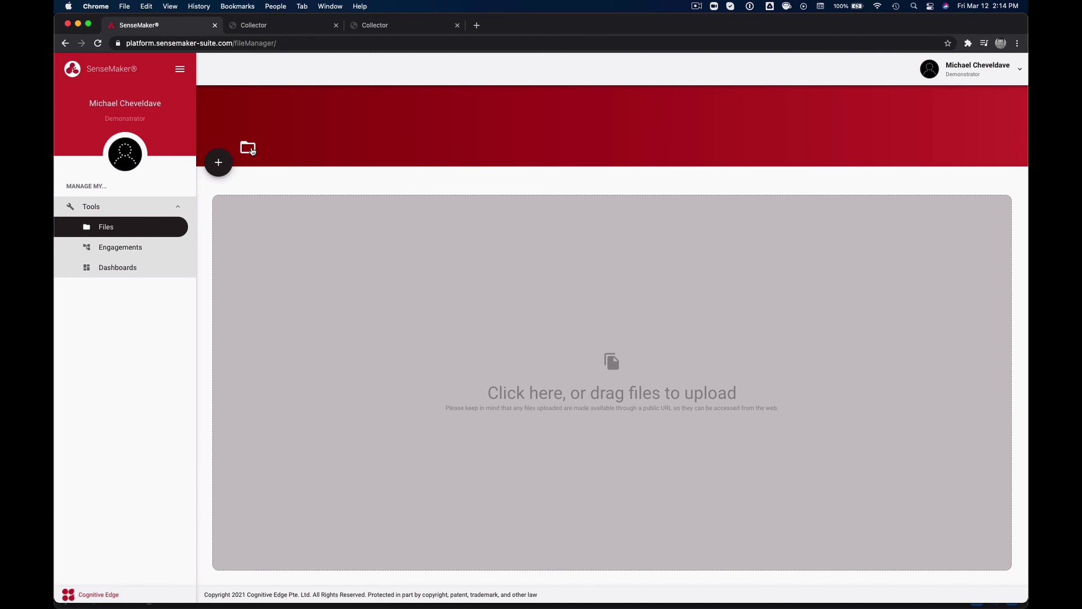
pyautogui.click(218, 162)
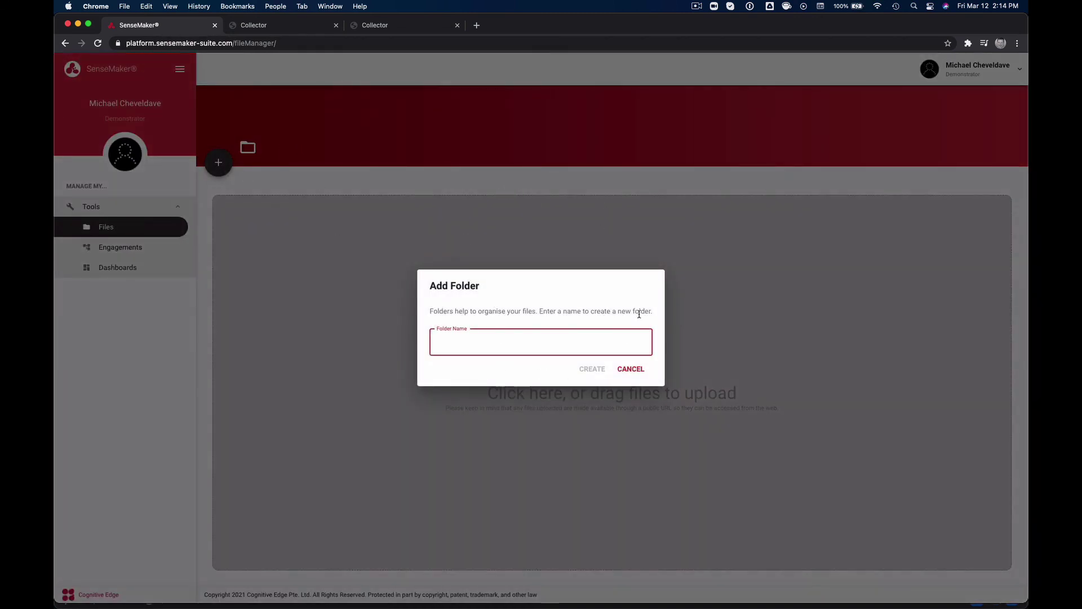
pyautogui.click(631, 370)
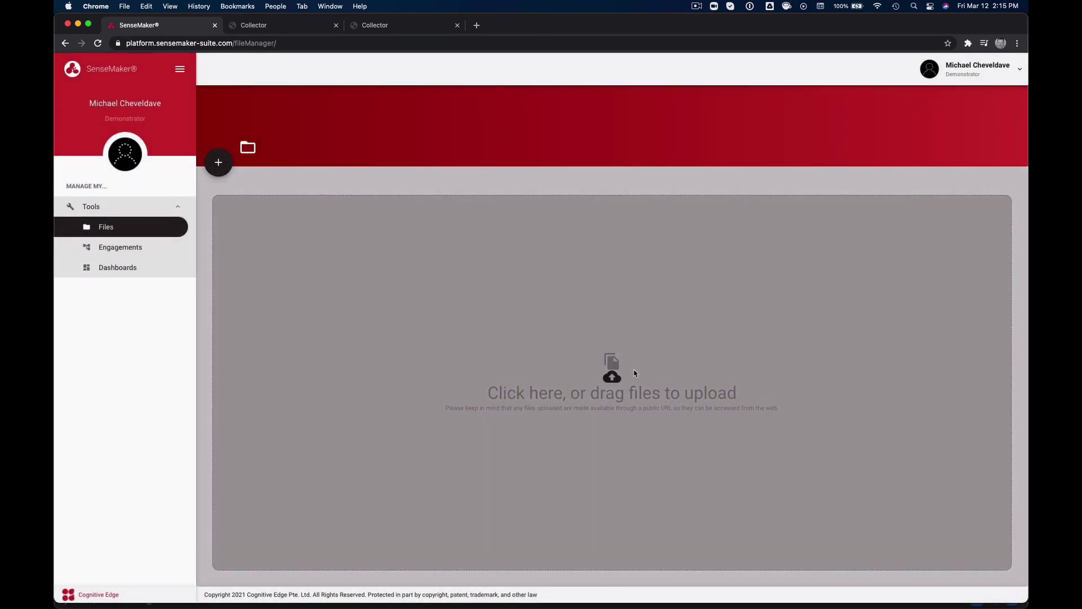